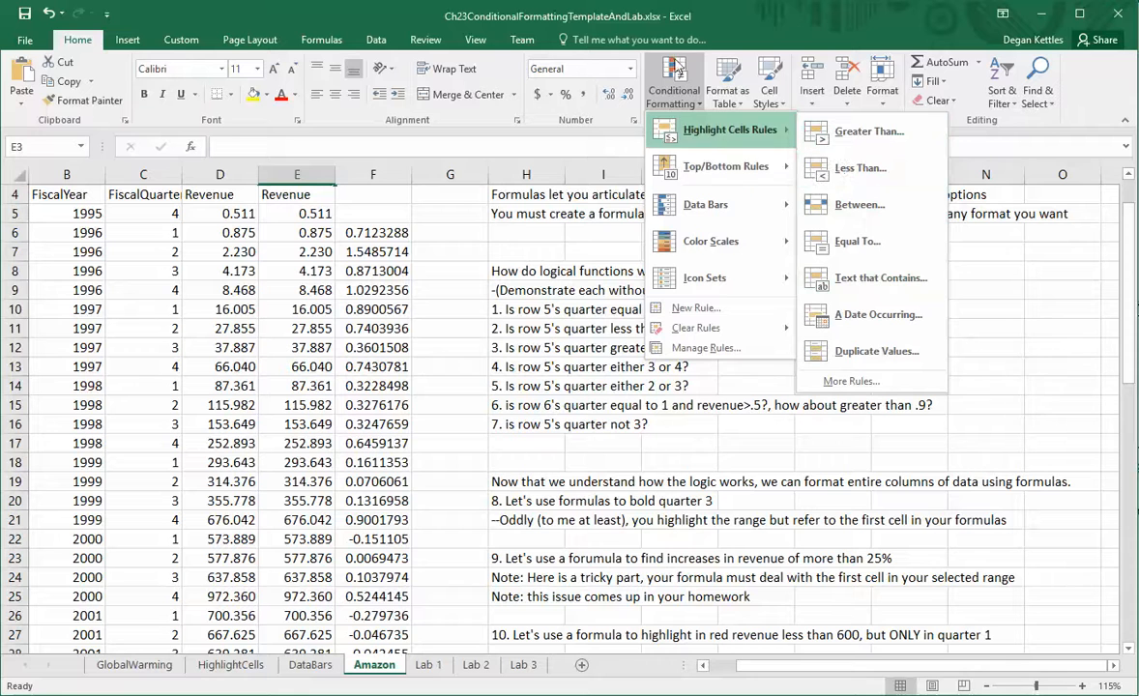
Step: Enter the formula =C5=3 in cell K10 to test whether row 5's quarter equals 3
left_click(717, 19)
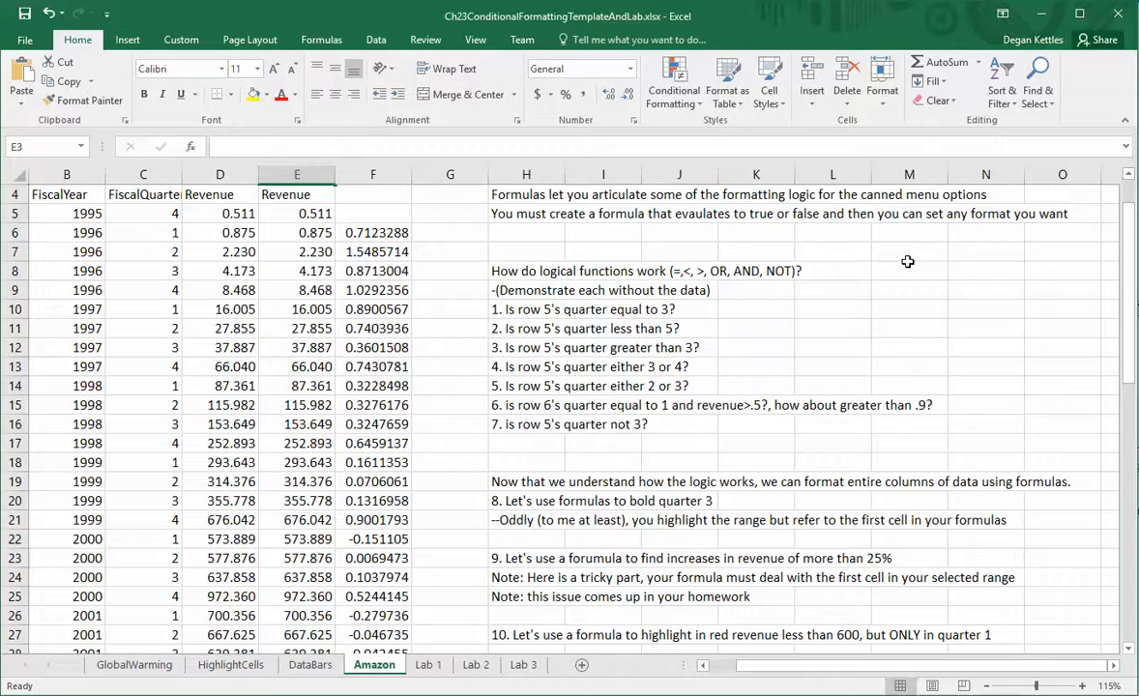
left_click(773, 309)
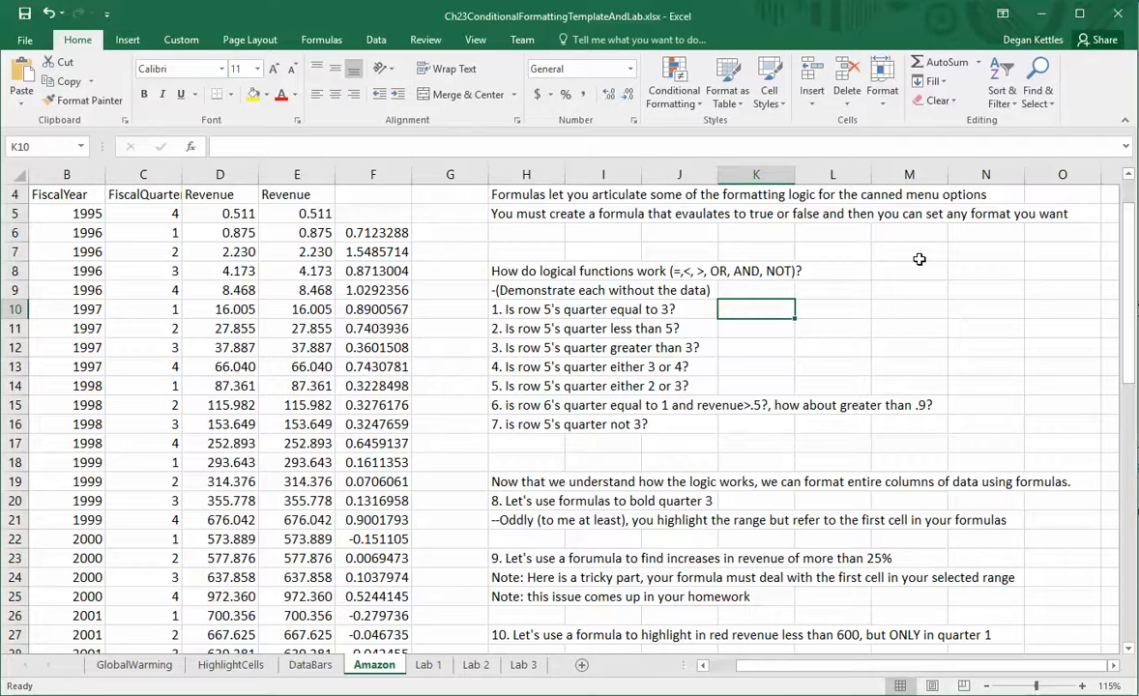
type("=")
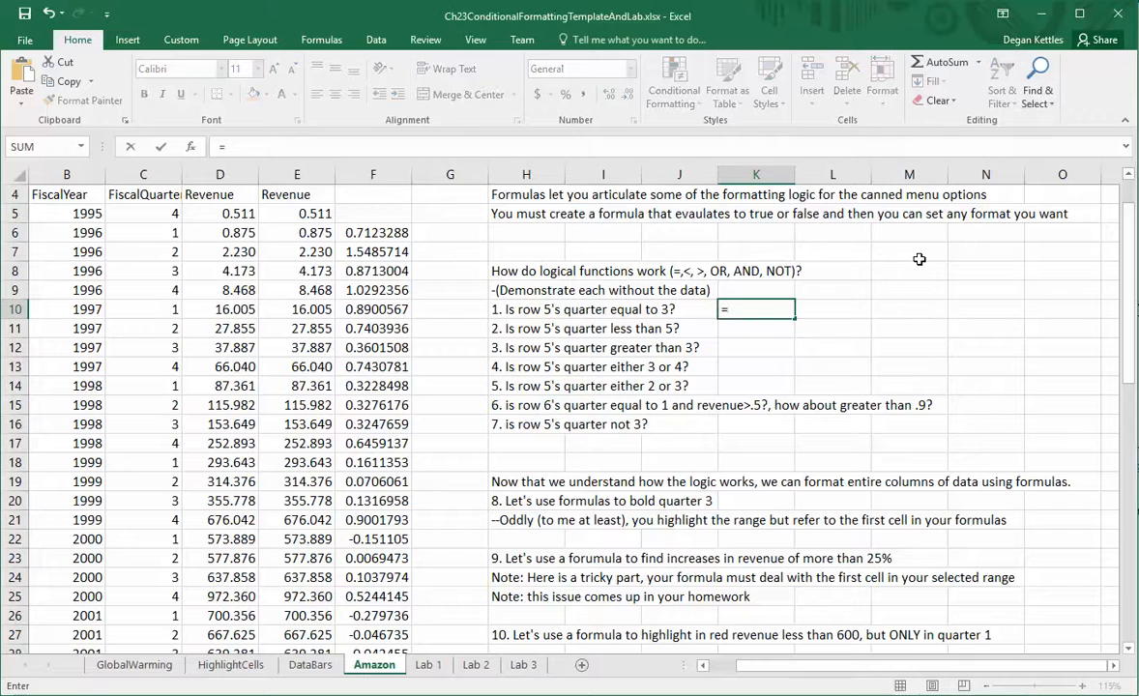
left_click(143, 214)
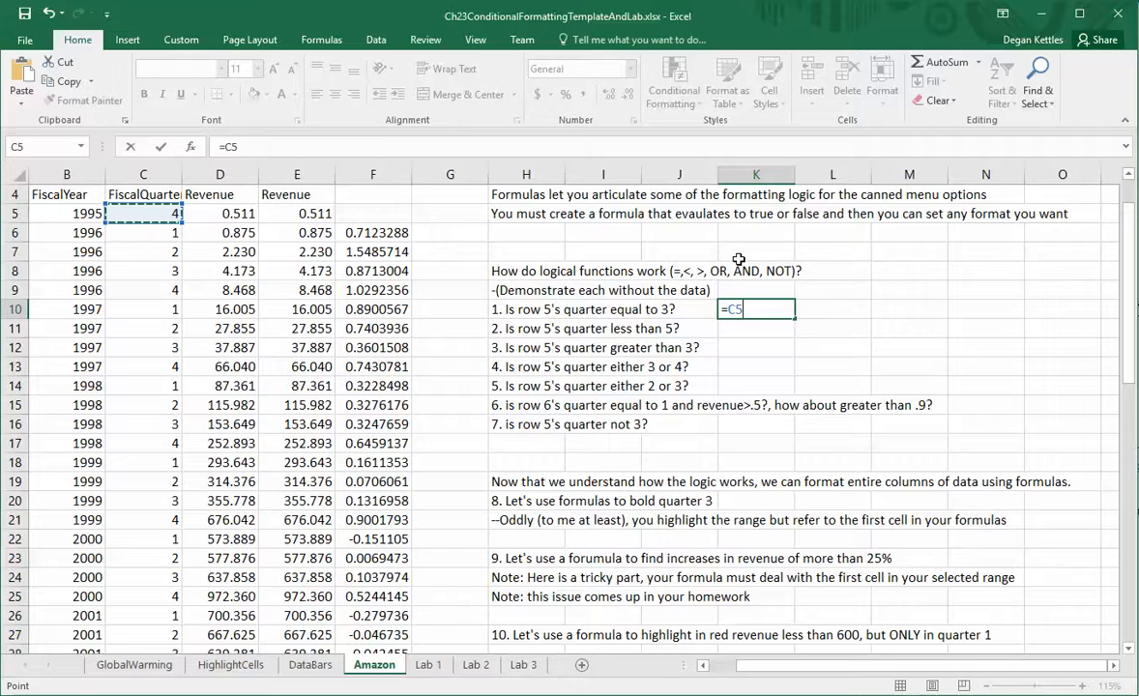
type("=3")
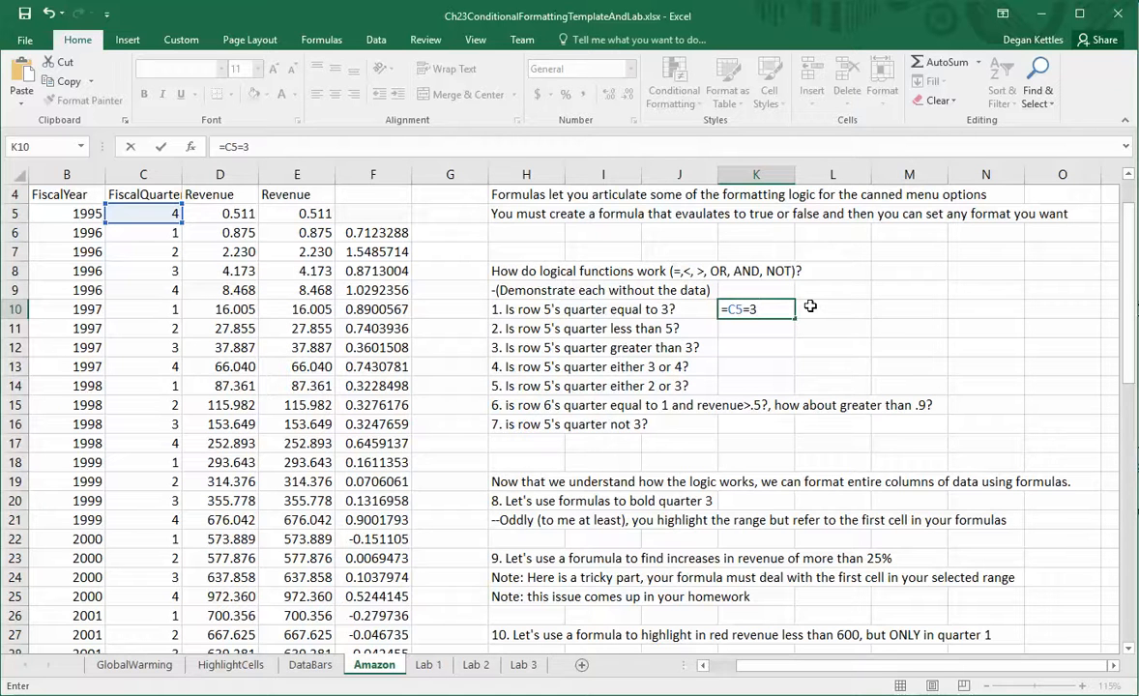
key("Return")
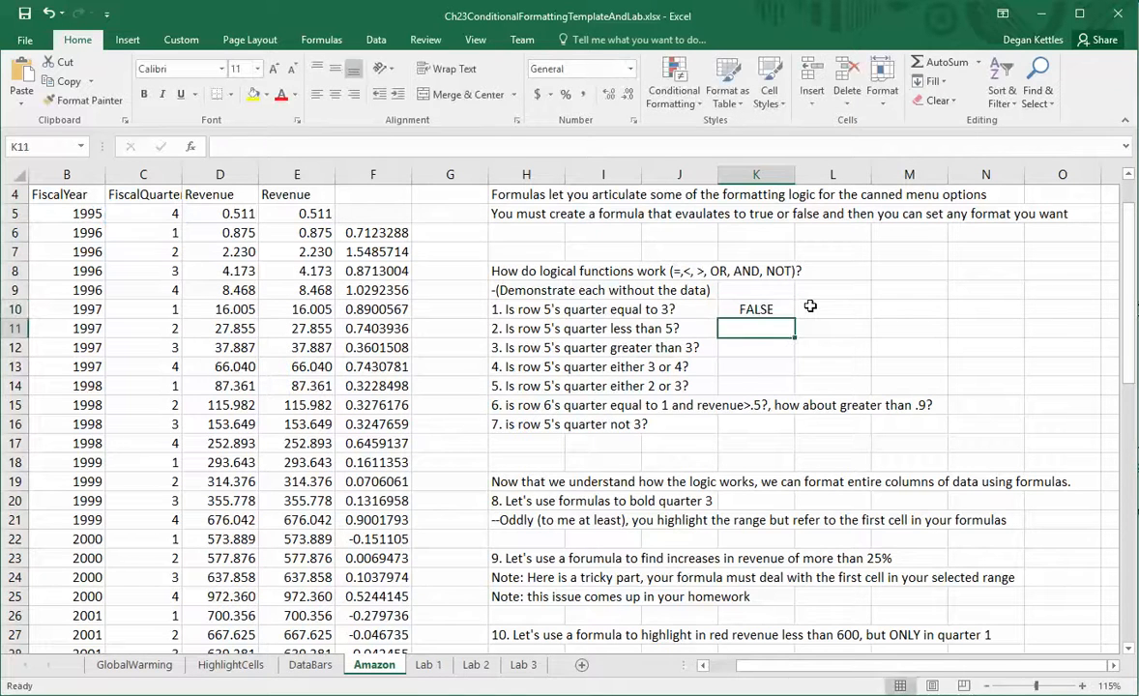
Step: Show K10's formula as the plain text =C5=3 in the neighbouring cell L10
left_click(779, 309)
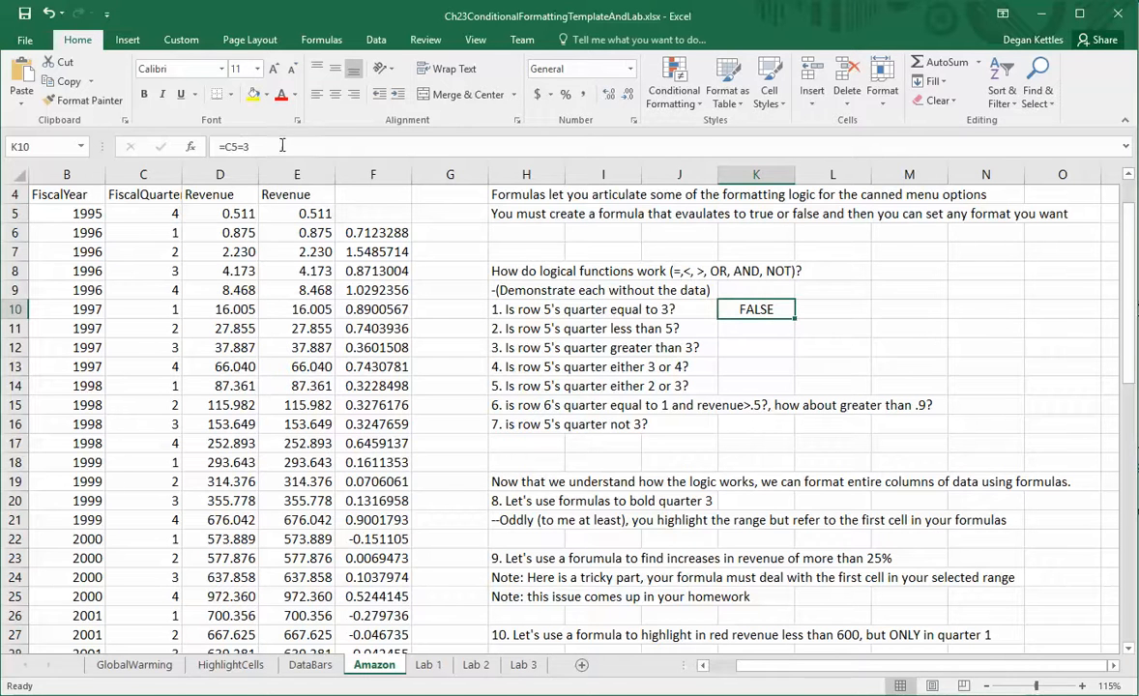
key("F2")
key("Escape")
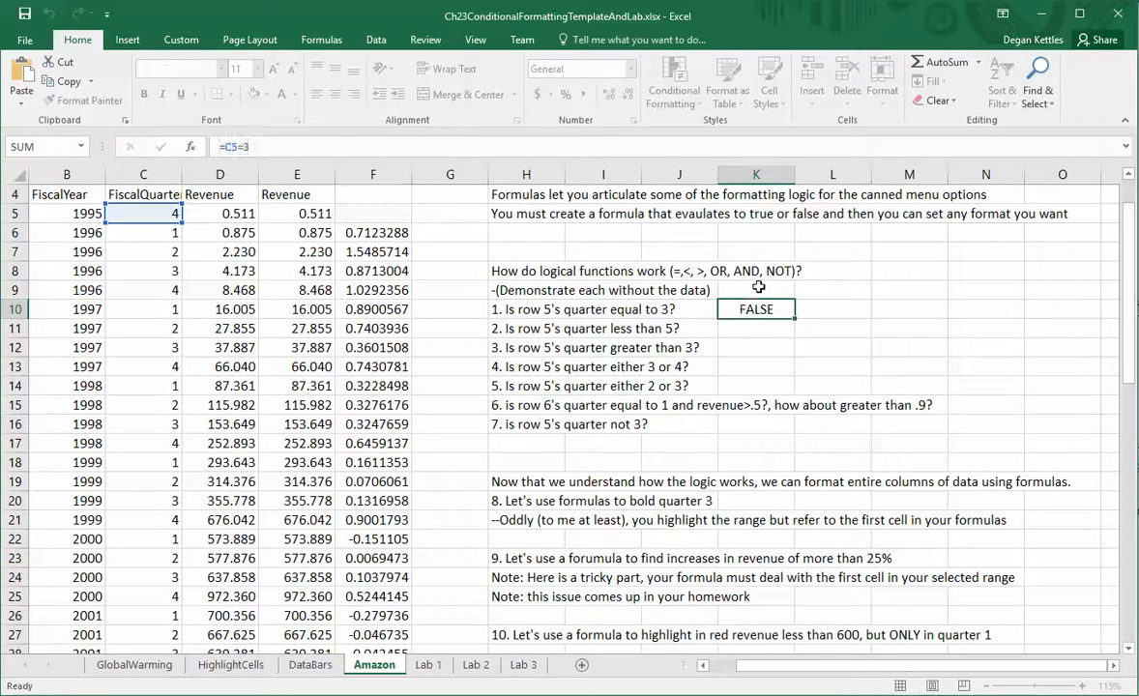
left_click(853, 313)
type("'")
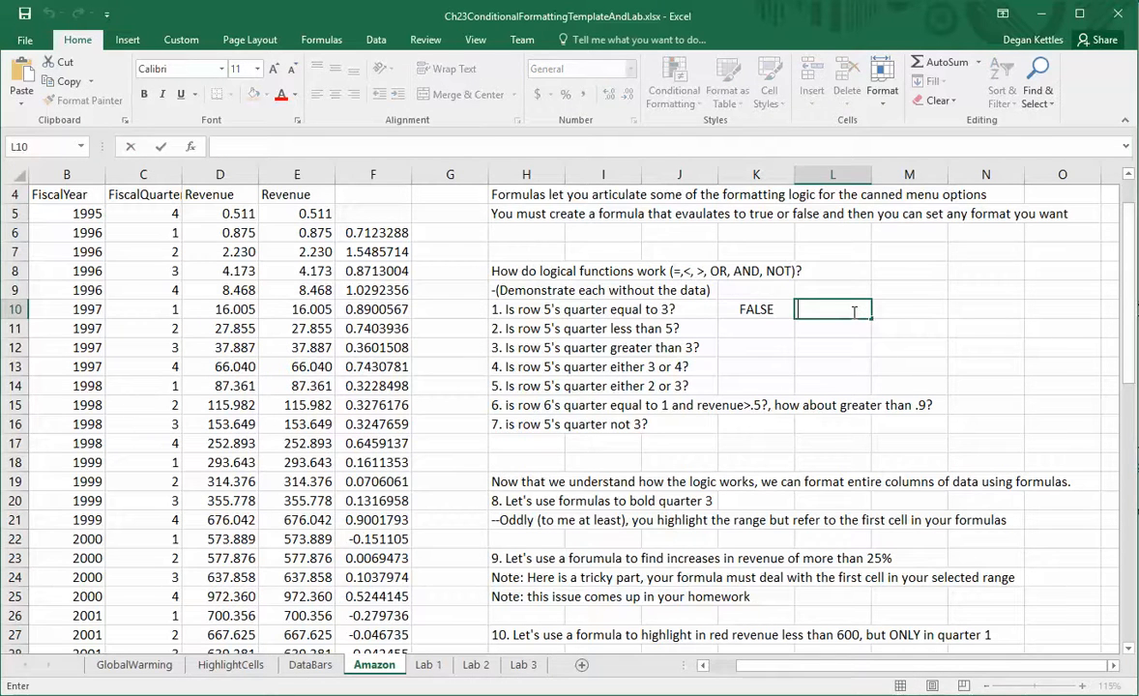
type("=C5=3")
key("Return")
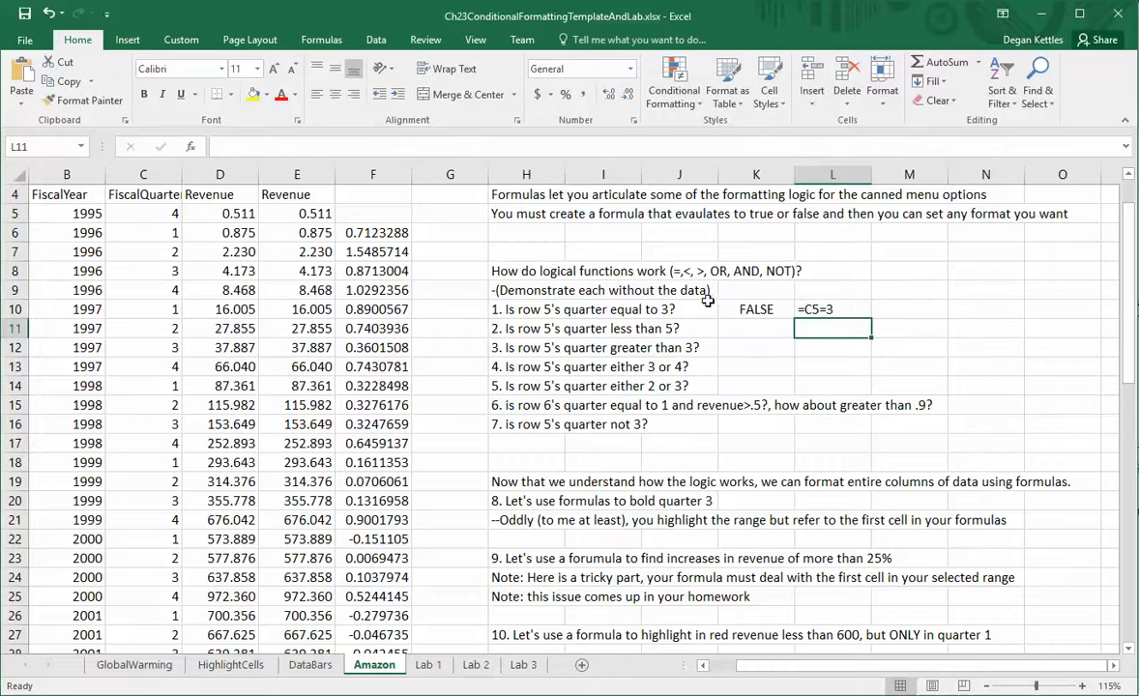
Step: Enter the formula =C5<5 in cell K11 to test whether row 5's quarter is less than 5
left_click(762, 333)
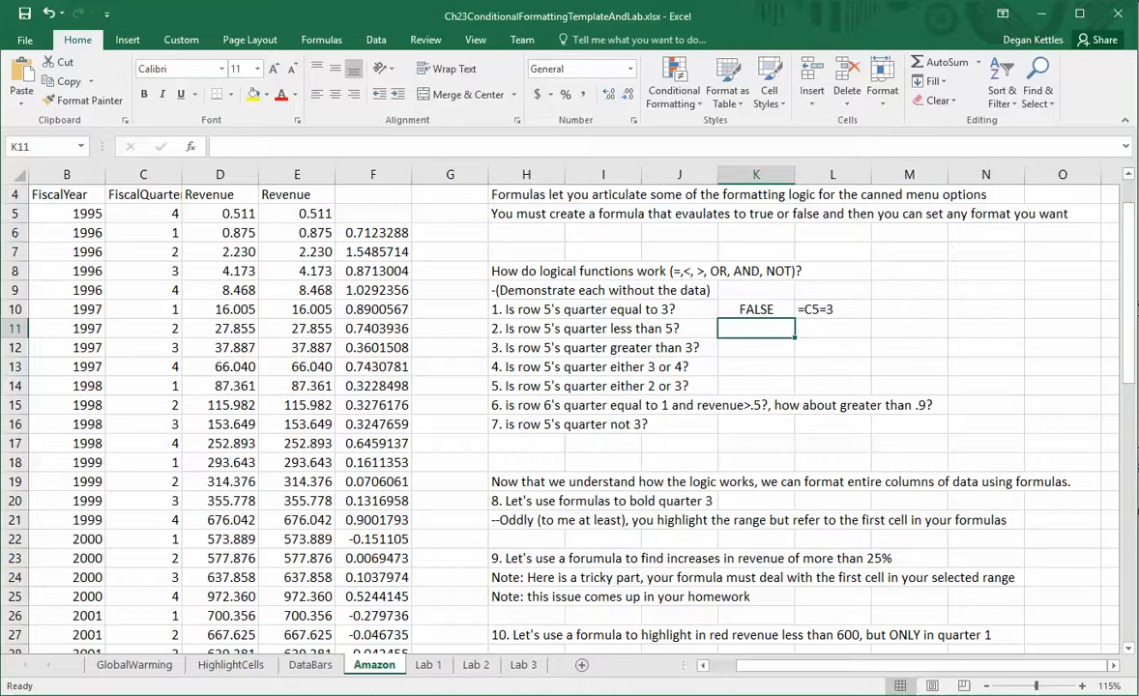
type("=")
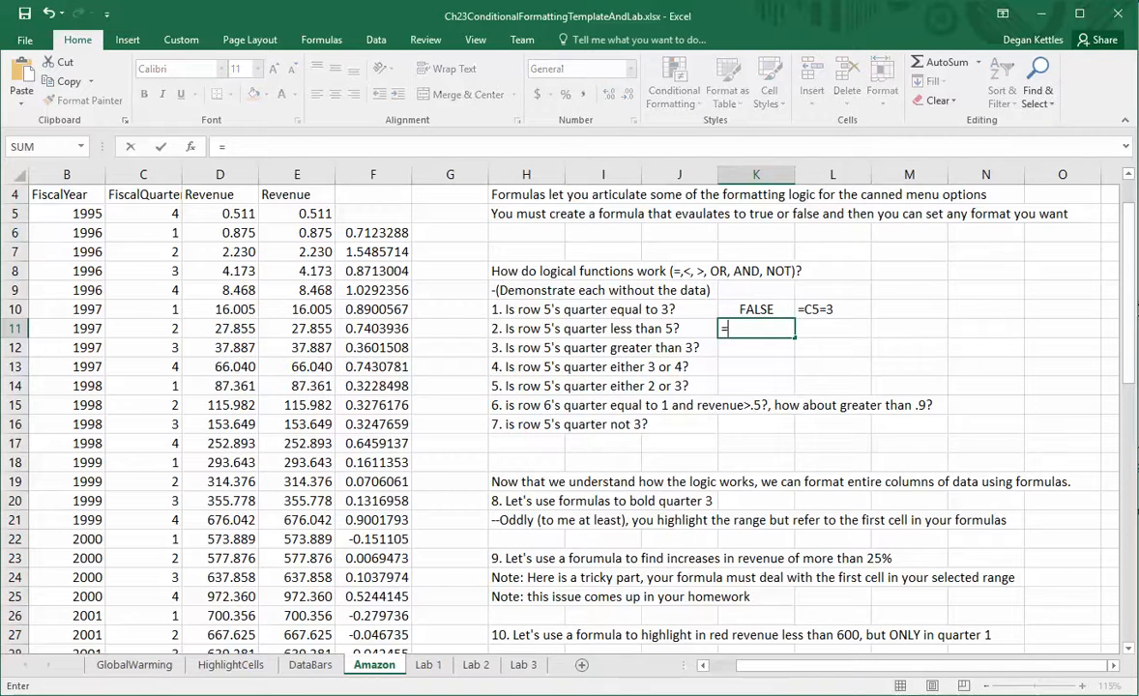
type("C5")
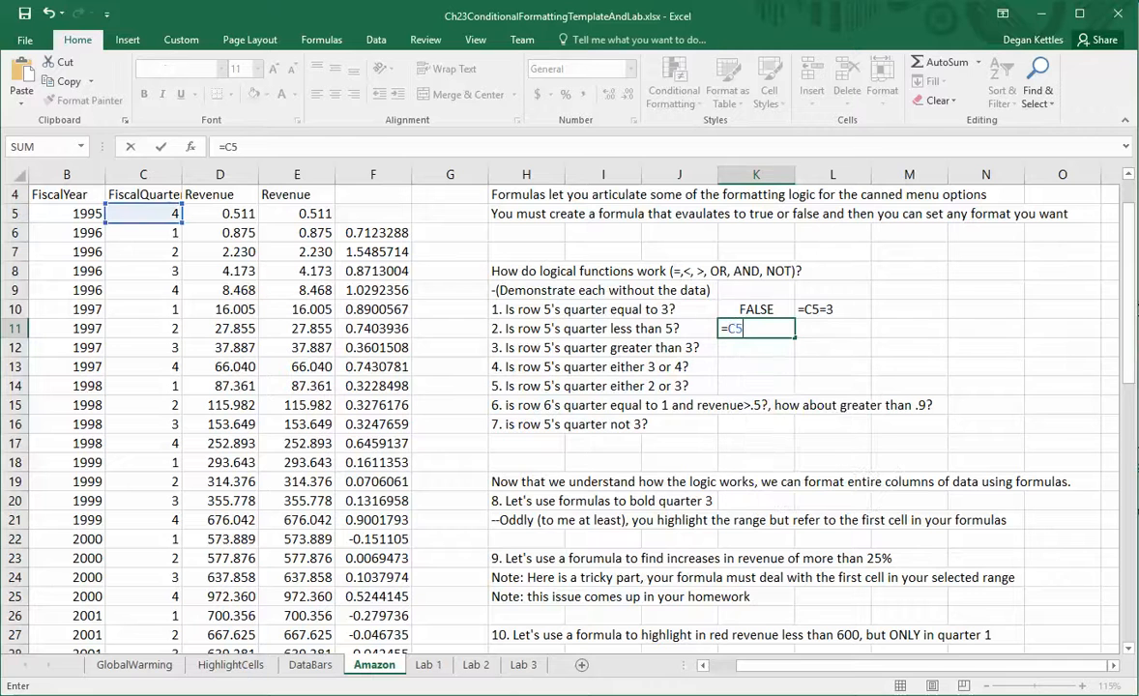
type("<5")
key("Return")
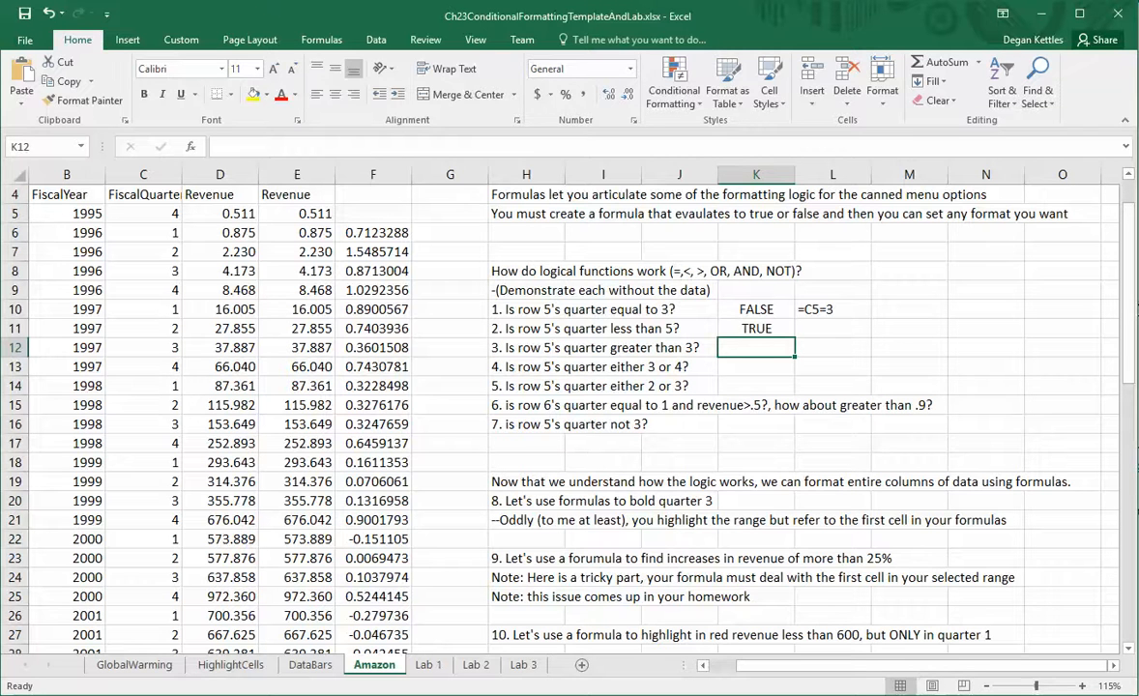
Step: Enter the formula =C5>3 in cell K12 to test whether row 5's quarter is greater than 3
type("=C5")
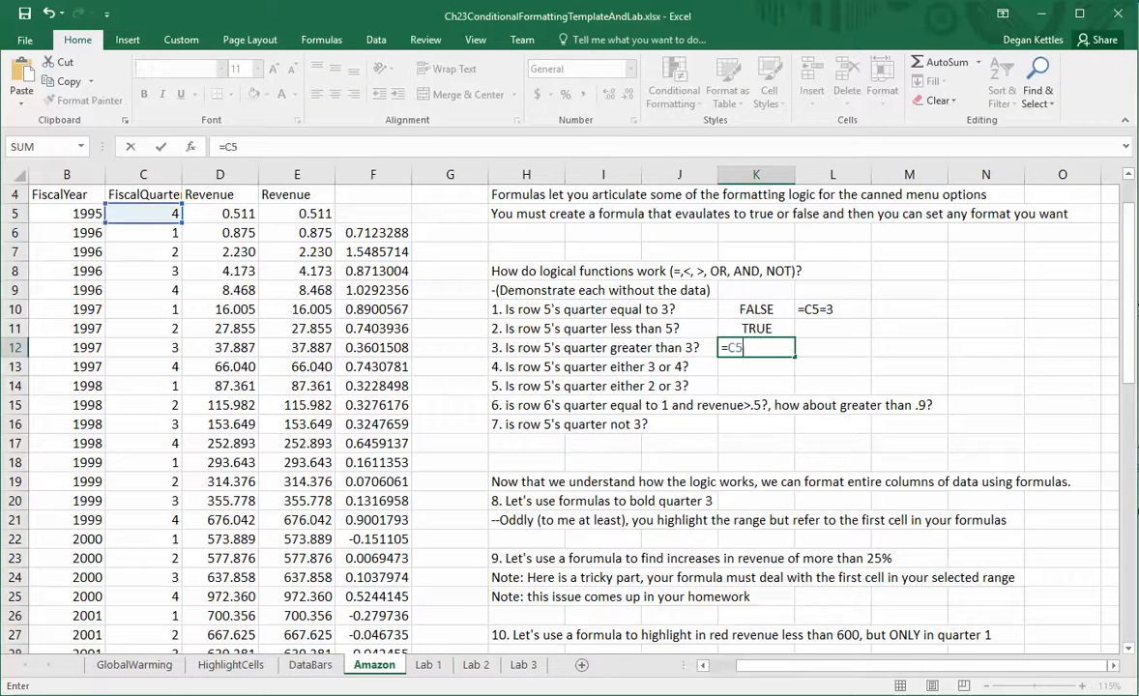
type(">3")
key("Return")
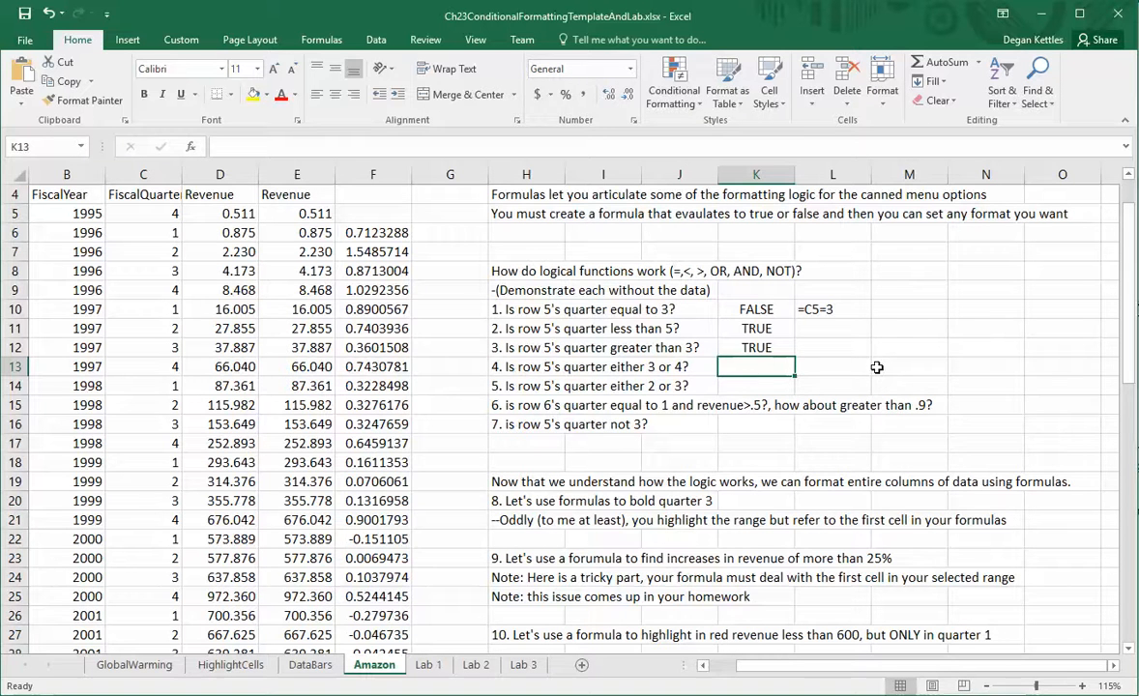
Step: Enter the formula =OR(C5=3,C5=4) in cell K13 to test whether row 5's quarter is either 3 or 4
type("=")
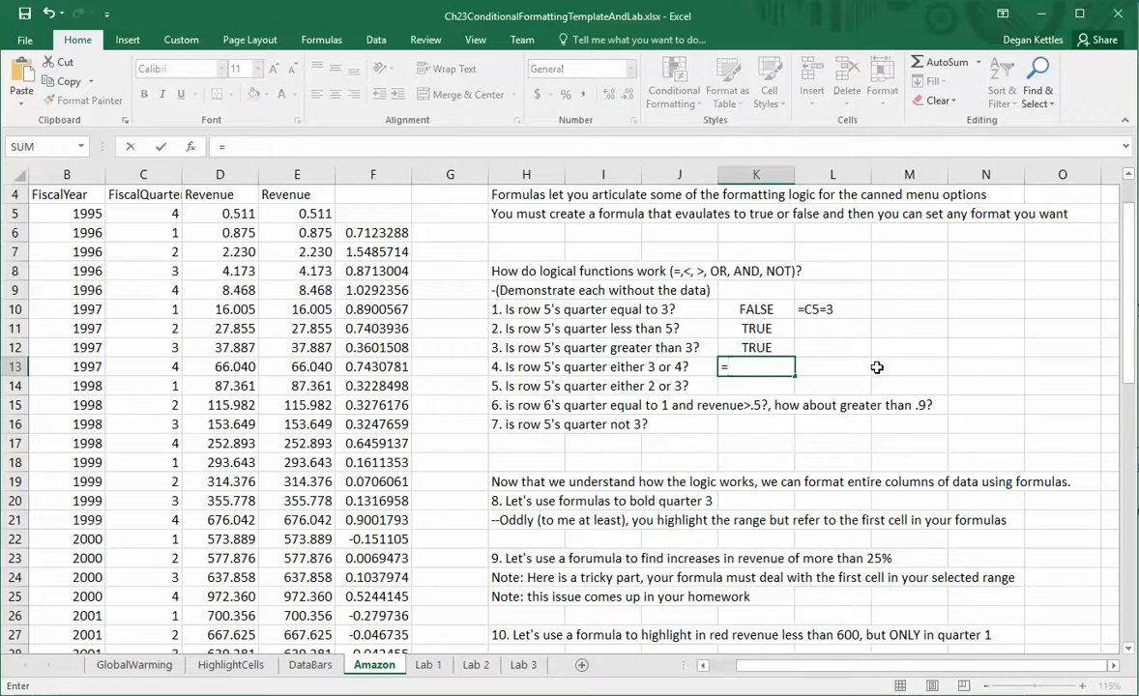
type("OR(")
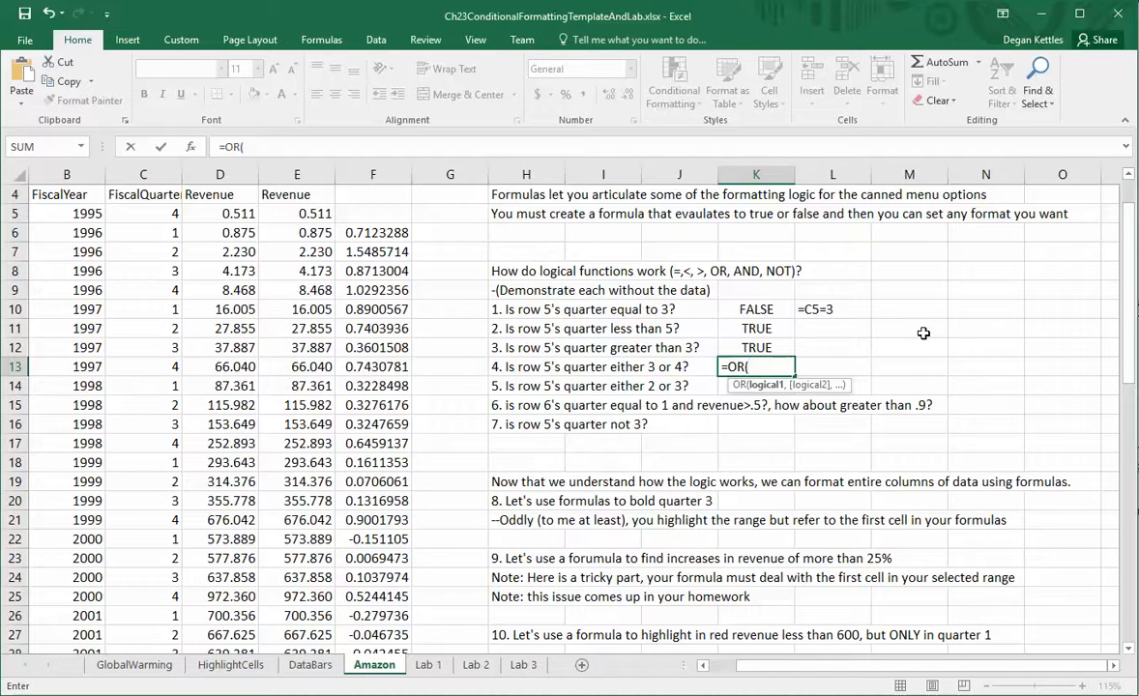
type("C")
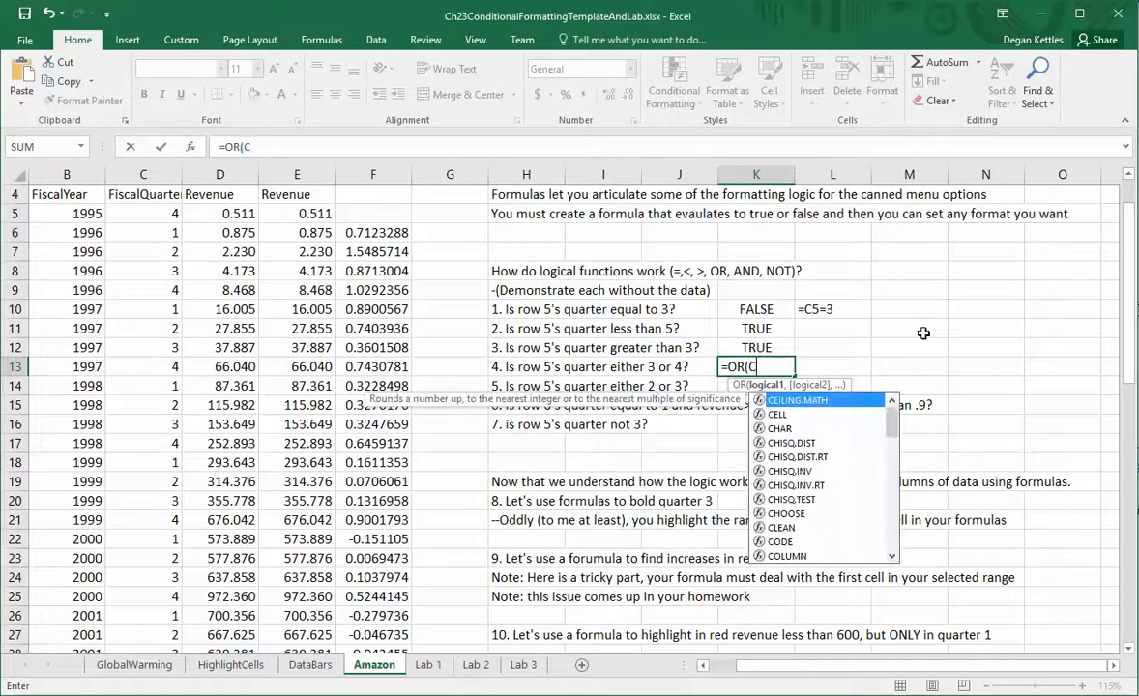
type("5=3")
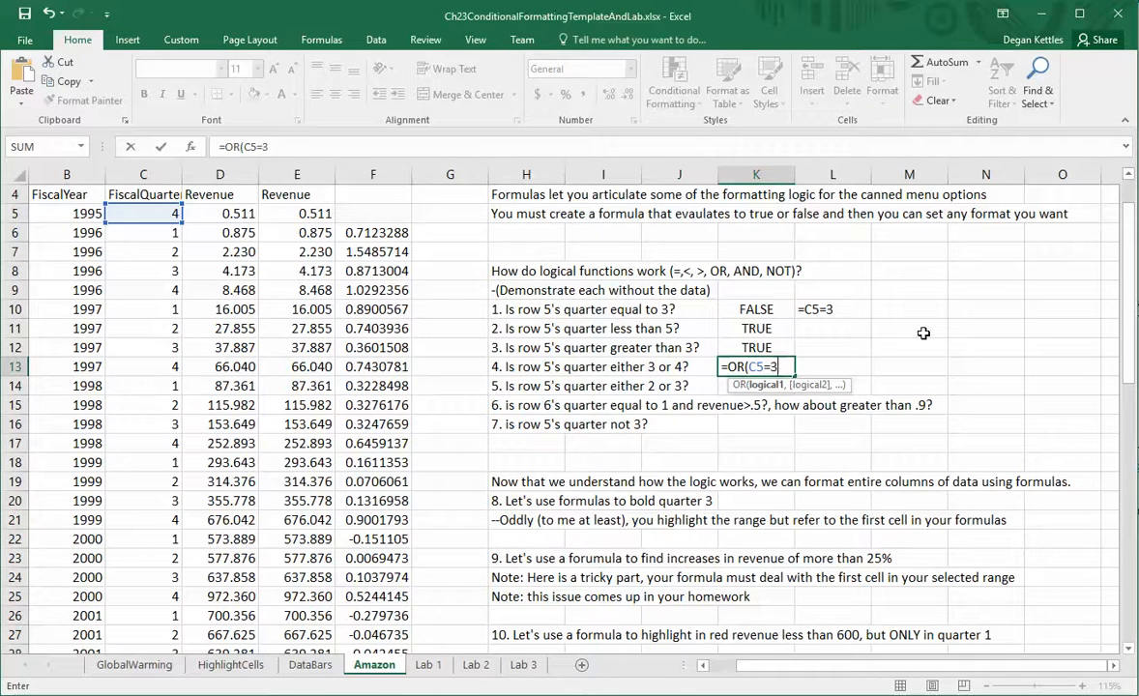
type(",C5")
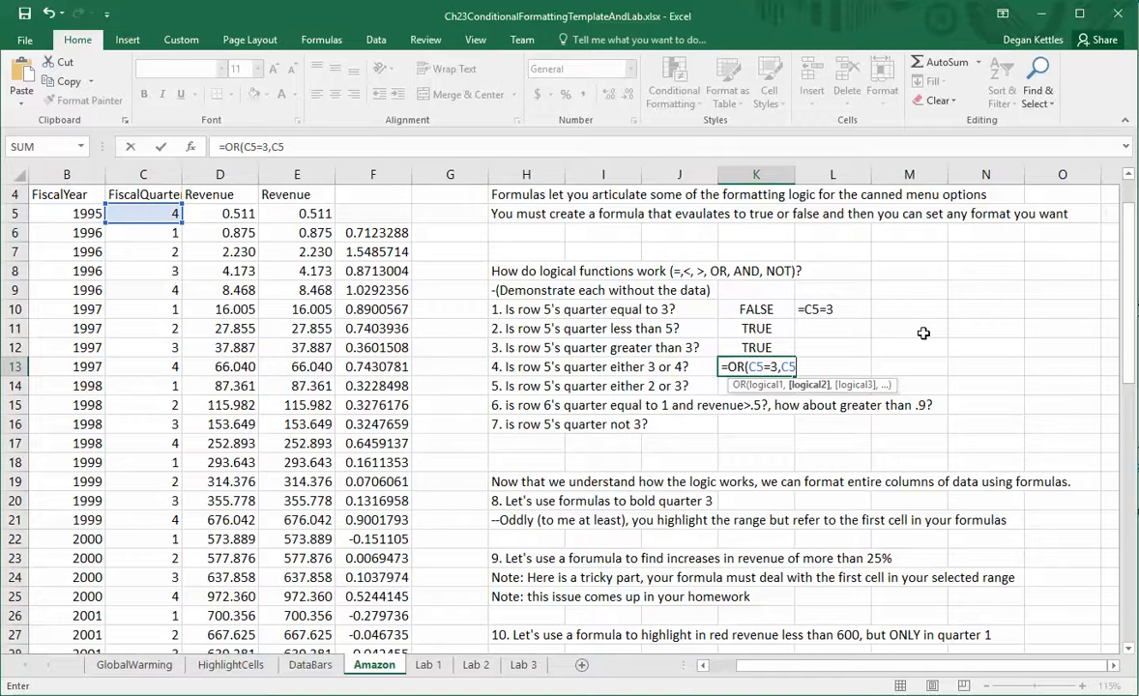
type("=4)")
key("Return")
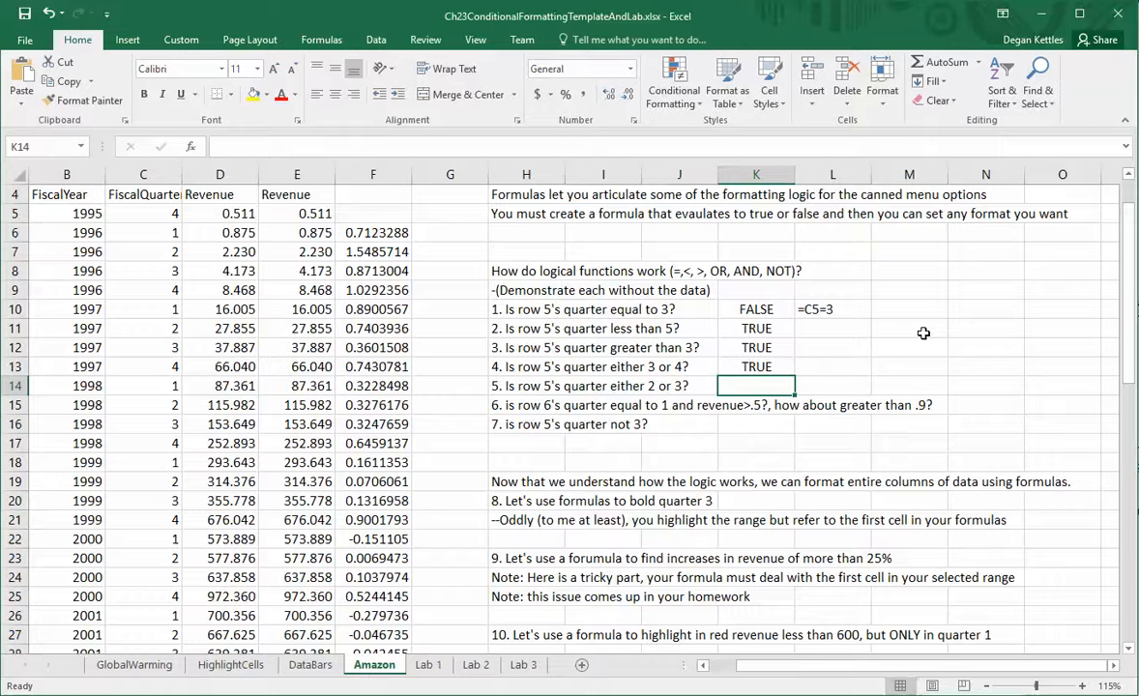
Step: Enter the formula =OR(C5=2,C5=3) in cell K14 to test whether row 5's quarter is either 2 or 3
type("=")
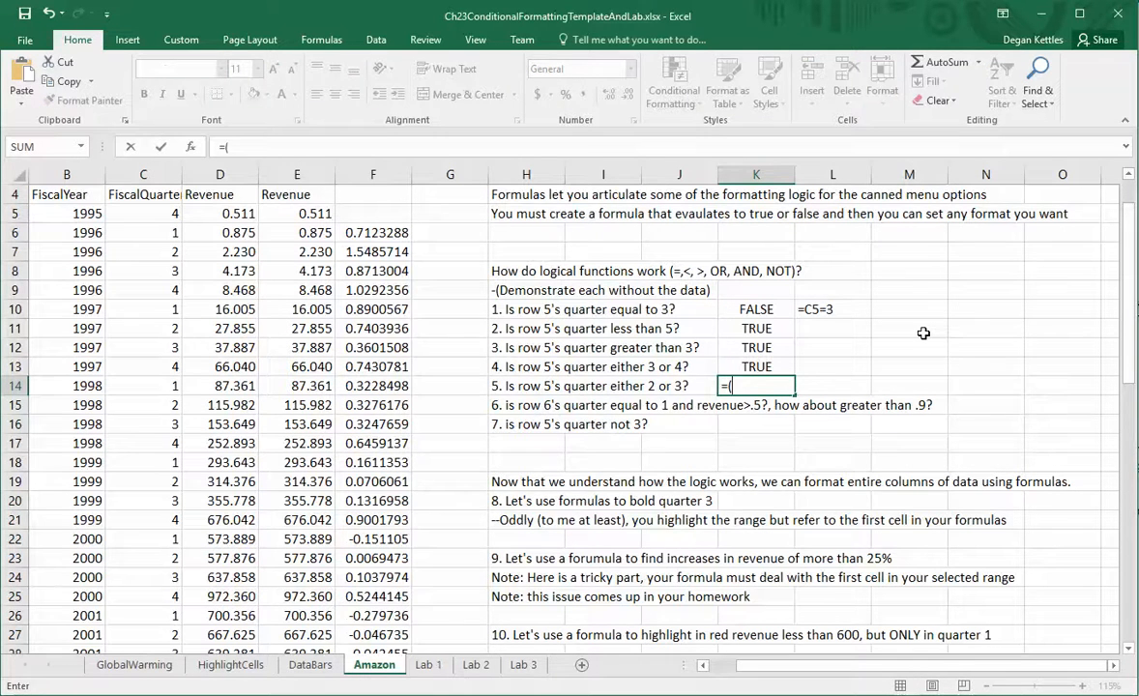
type("OR(")
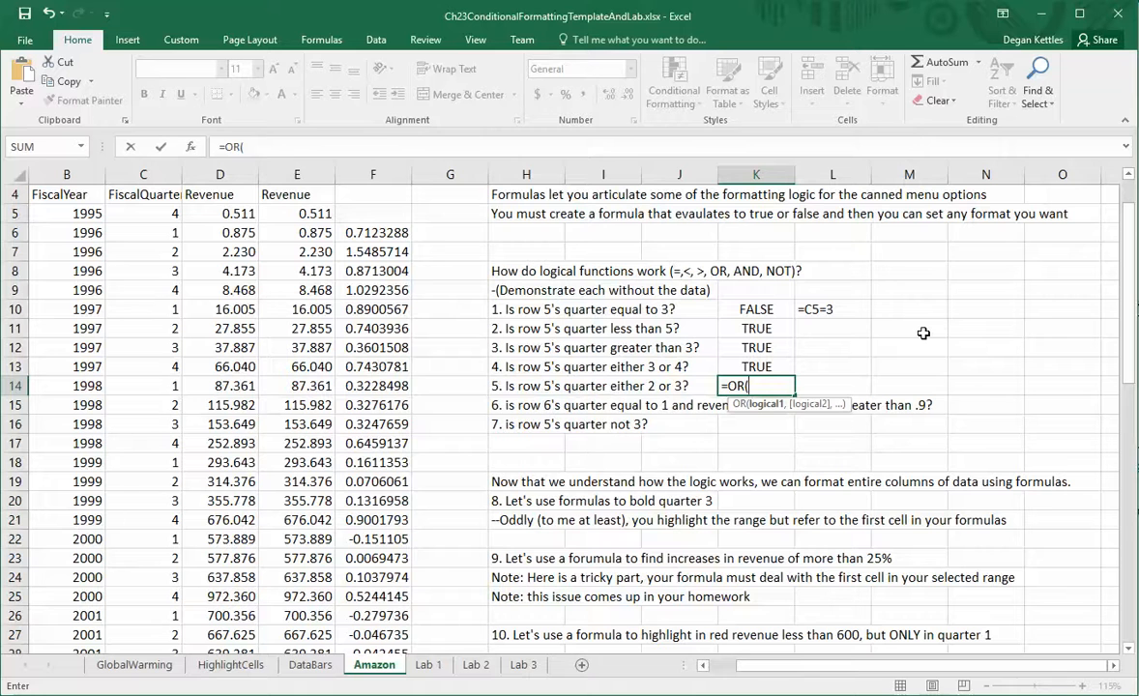
type("C5-")
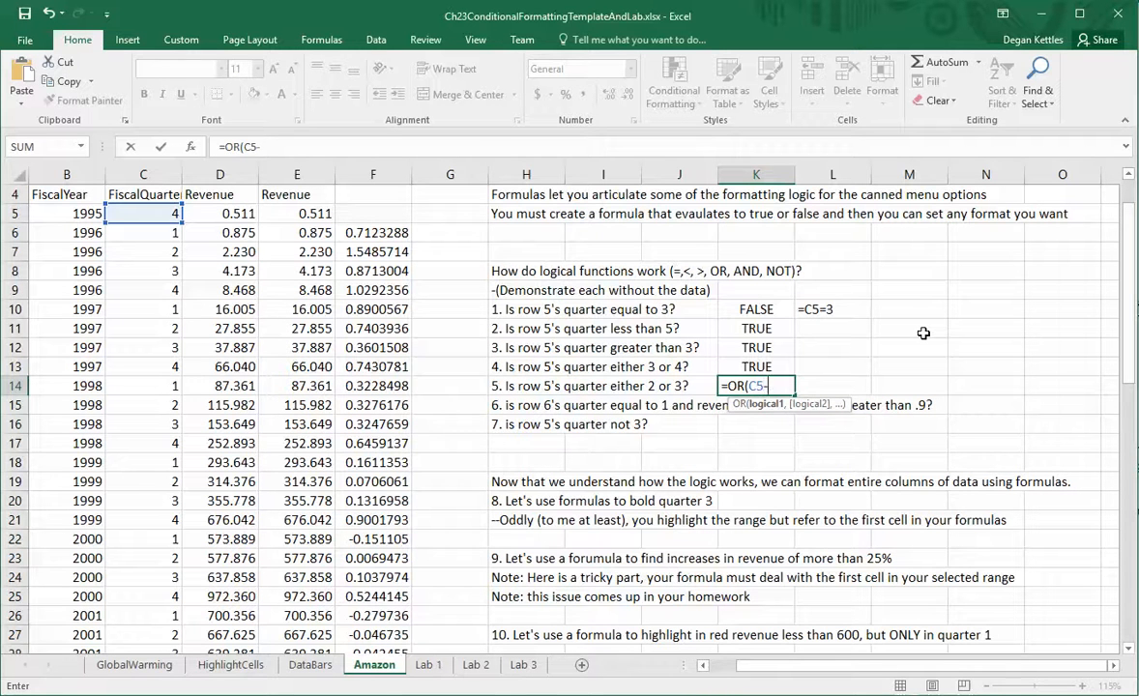
key("BackSpace")
type("=2,C5=")
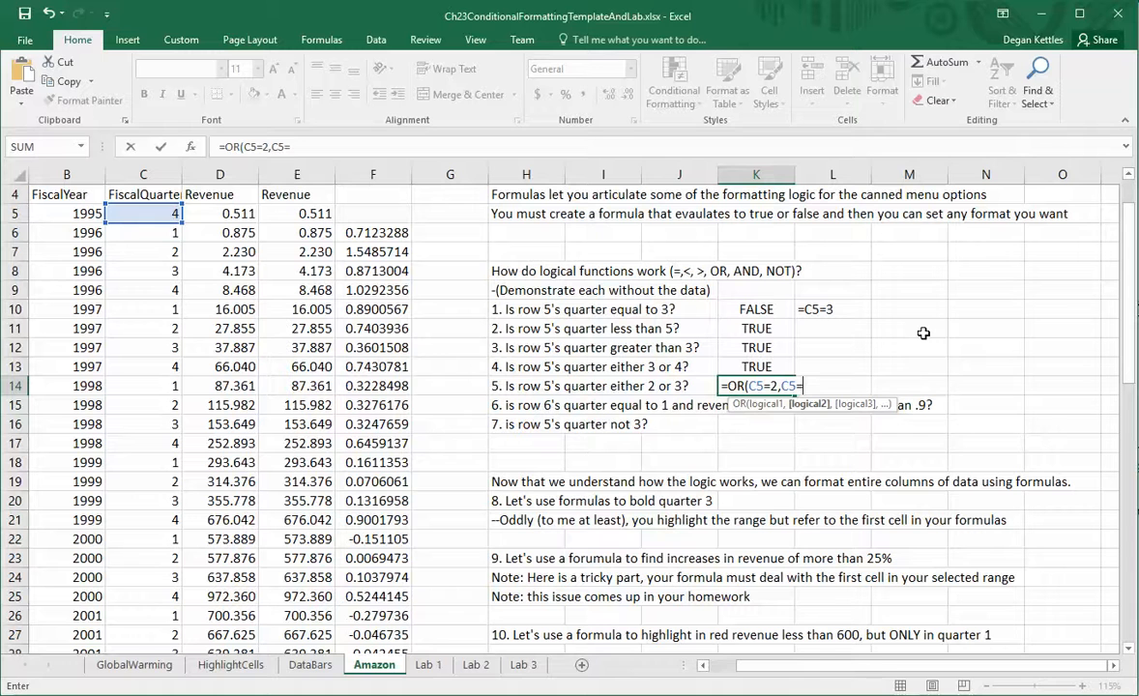
type("3)")
key("Return")
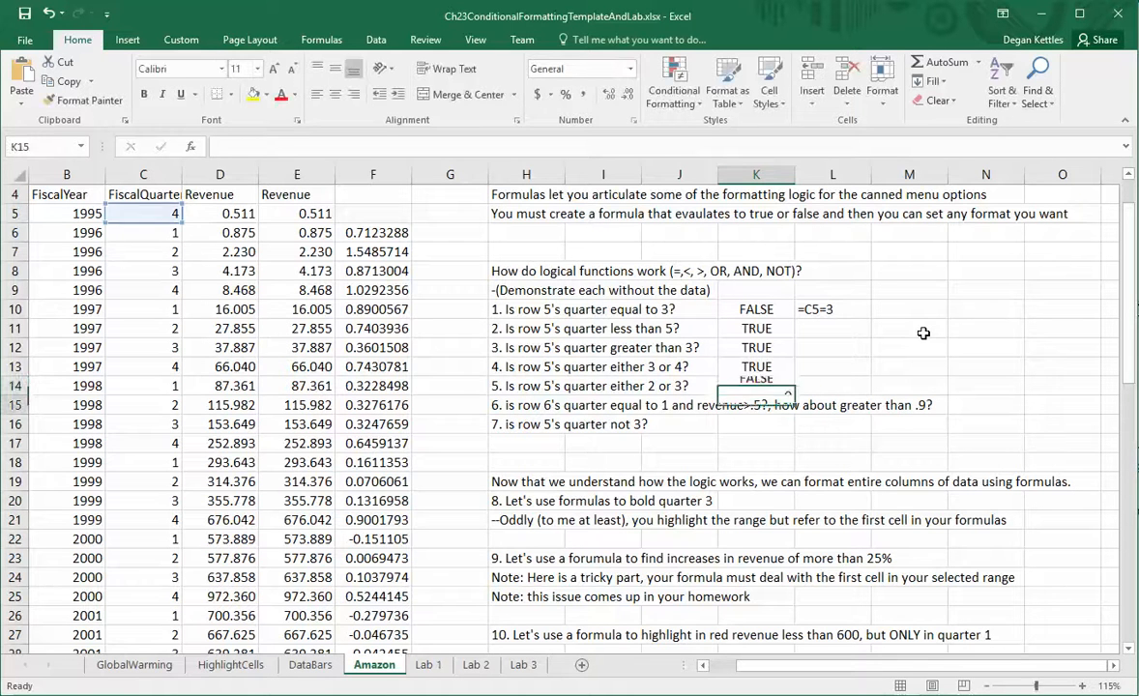
Step: Enter =AND(C6=1,D6>.5) in cell N15 to test row 6 for quarter 1 and revenue above .5
left_click(986, 410)
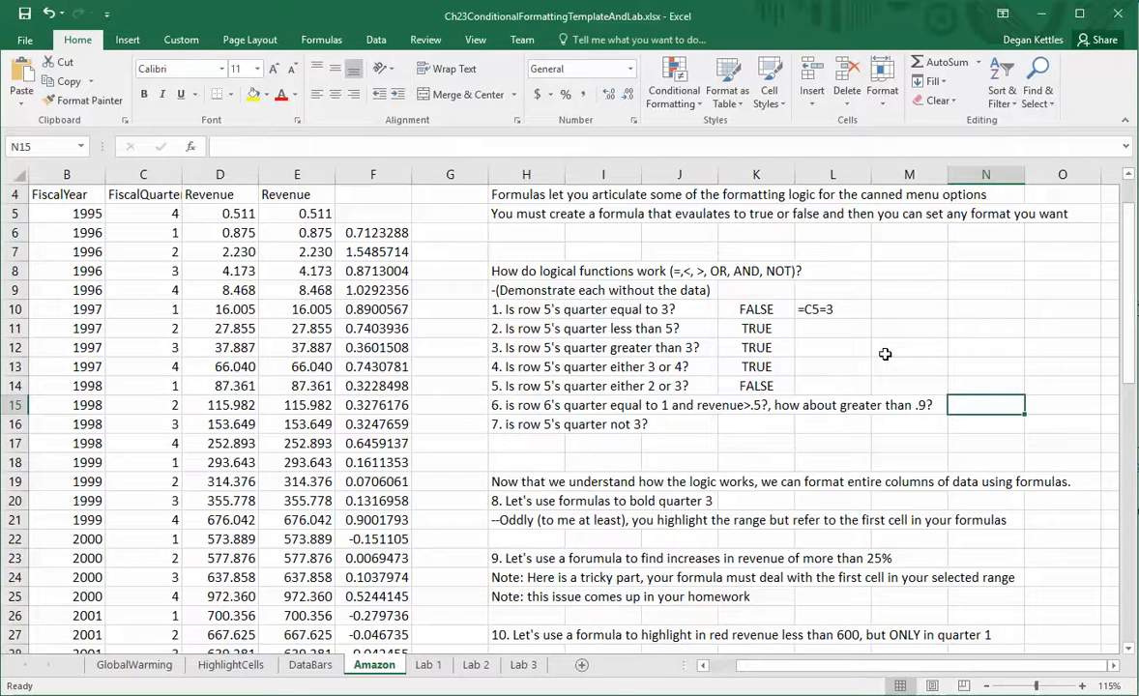
type("=")
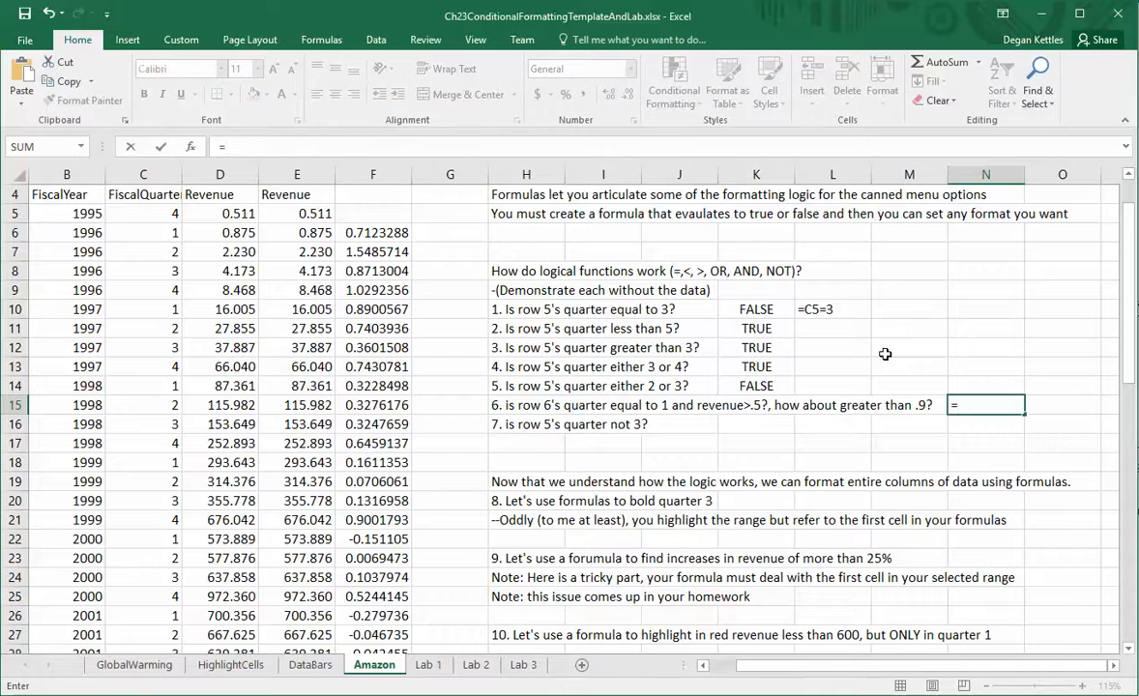
type("AND(")
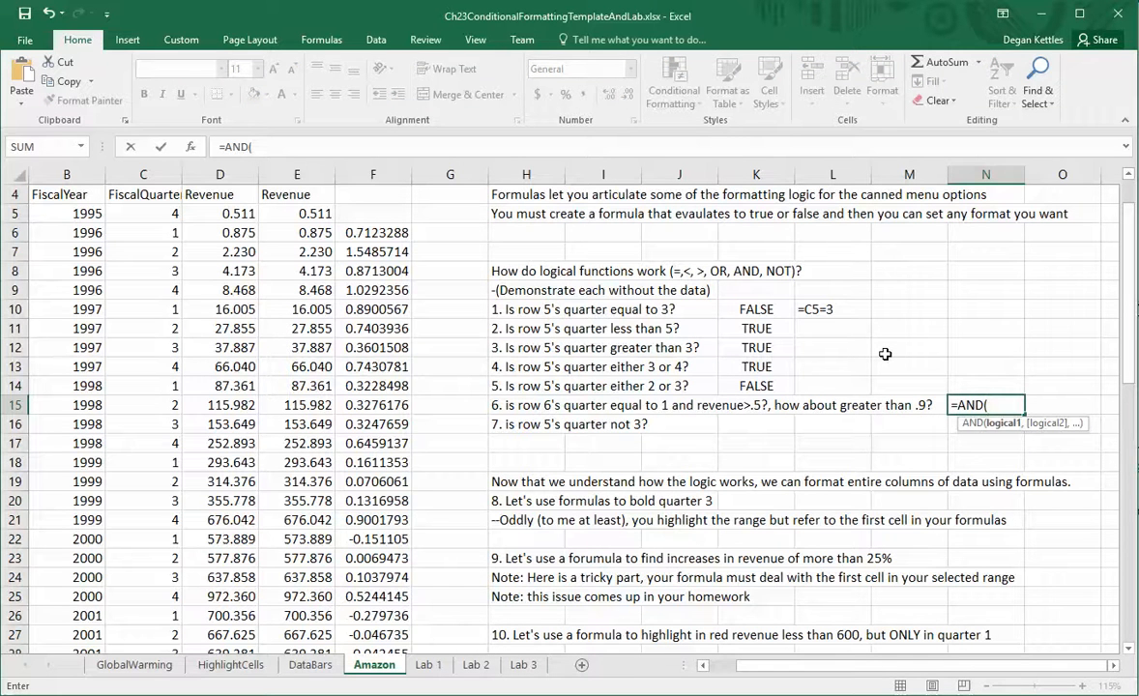
left_click(137, 237)
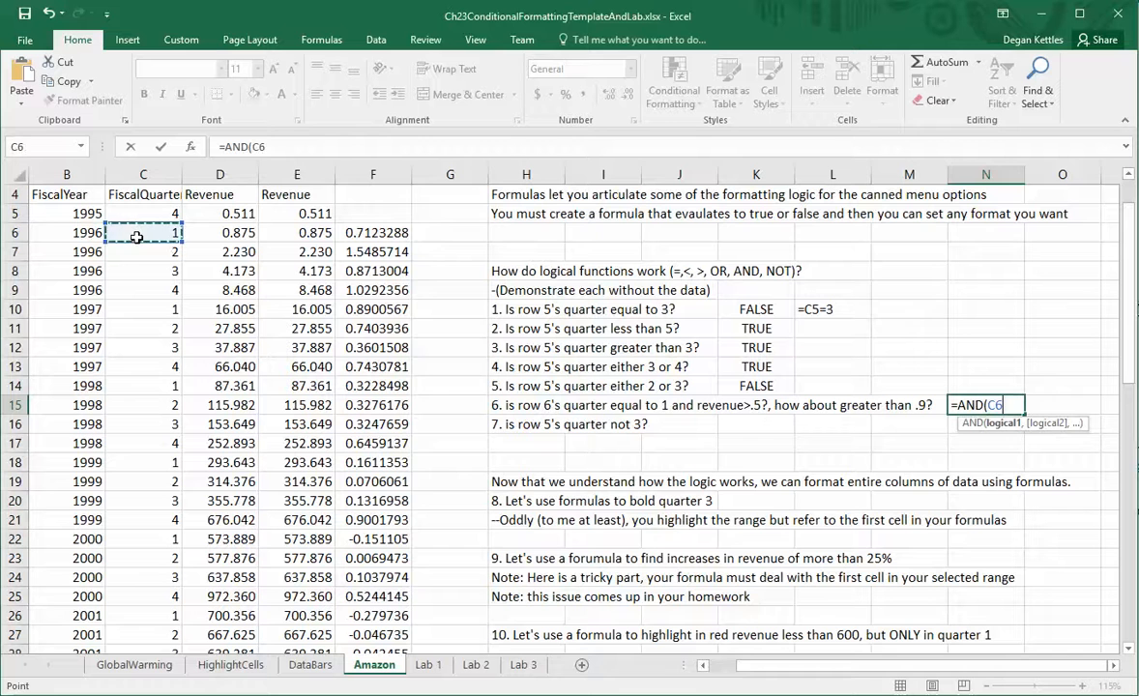
type("=1,")
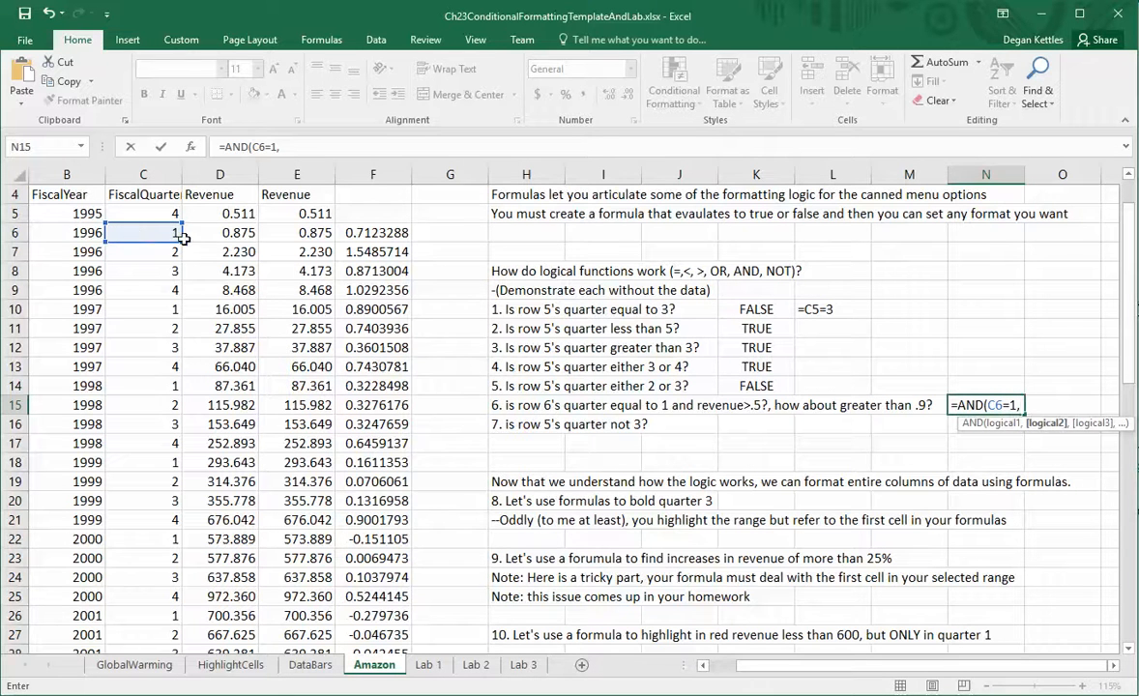
left_click(210, 233)
type(">.")
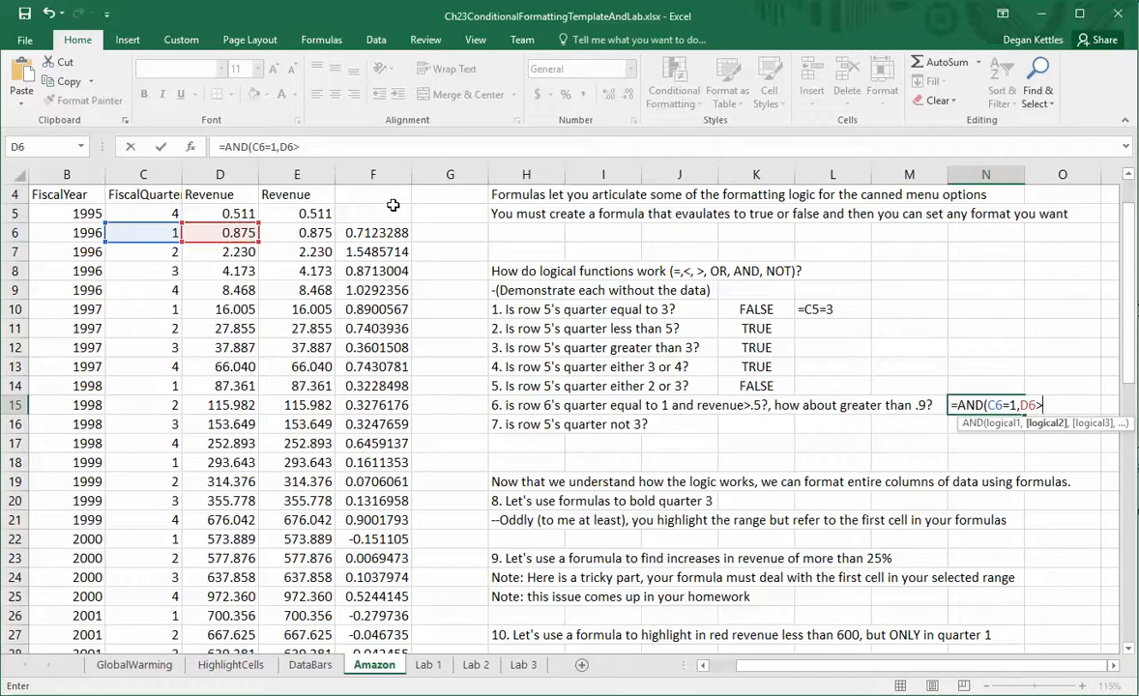
type("5)")
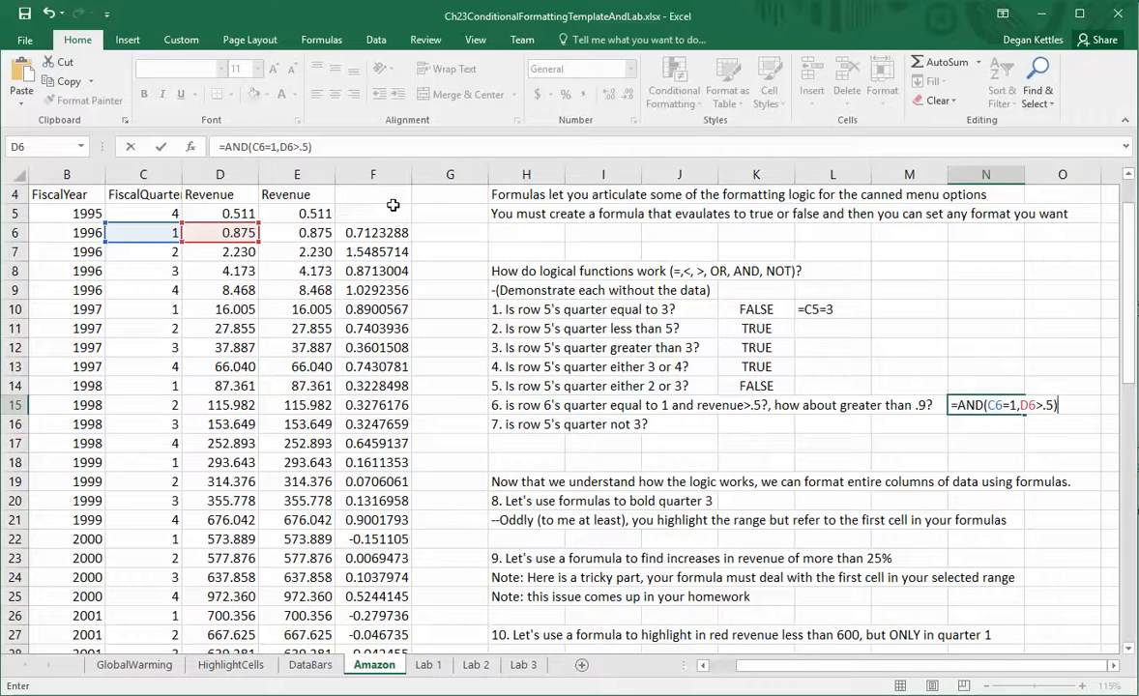
key("Return")
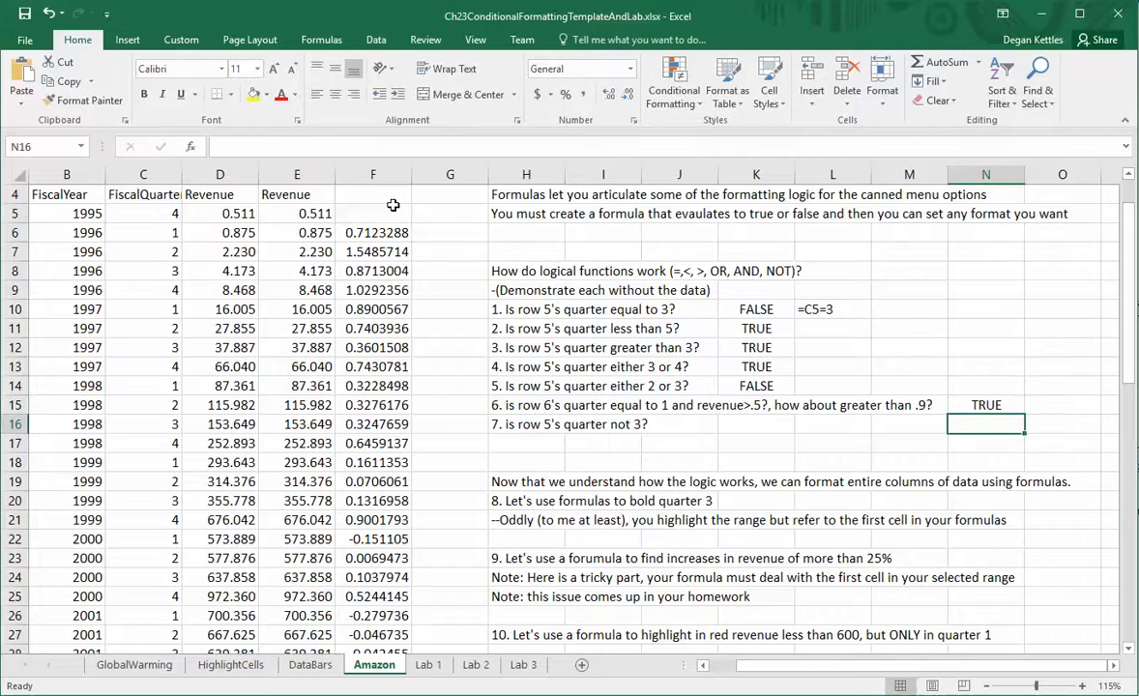
Step: Enter the formula =NOT(C5=3) in cell K16 to test whether row 5's quarter is not 3
left_click(763, 427)
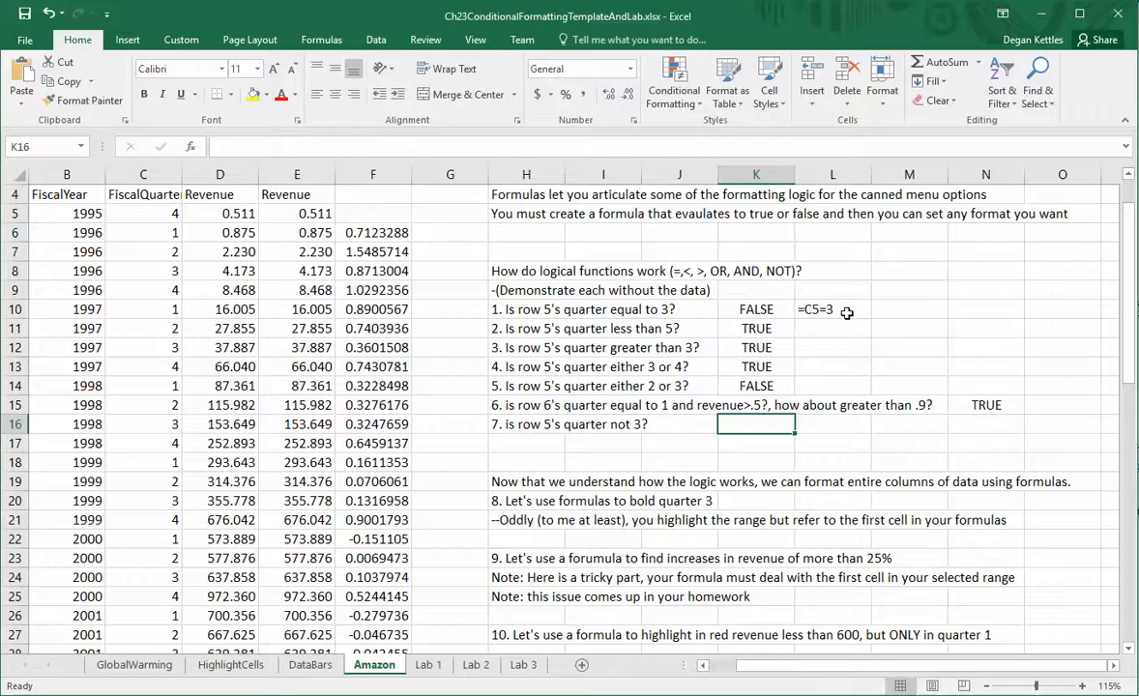
type("=")
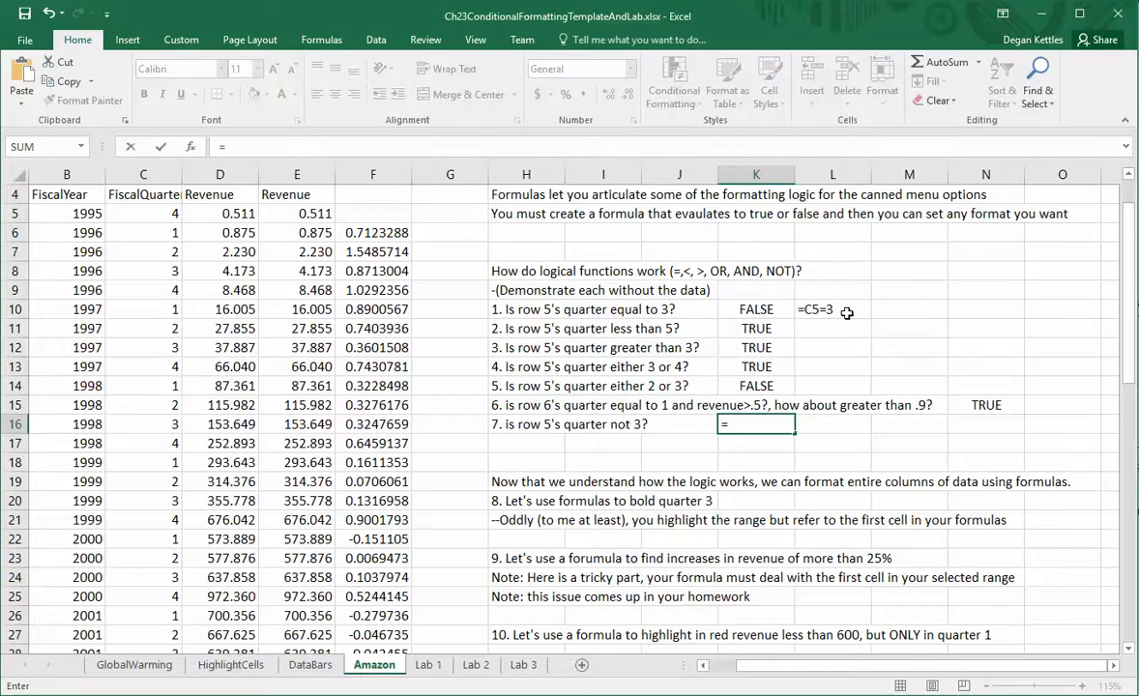
type("NOT(")
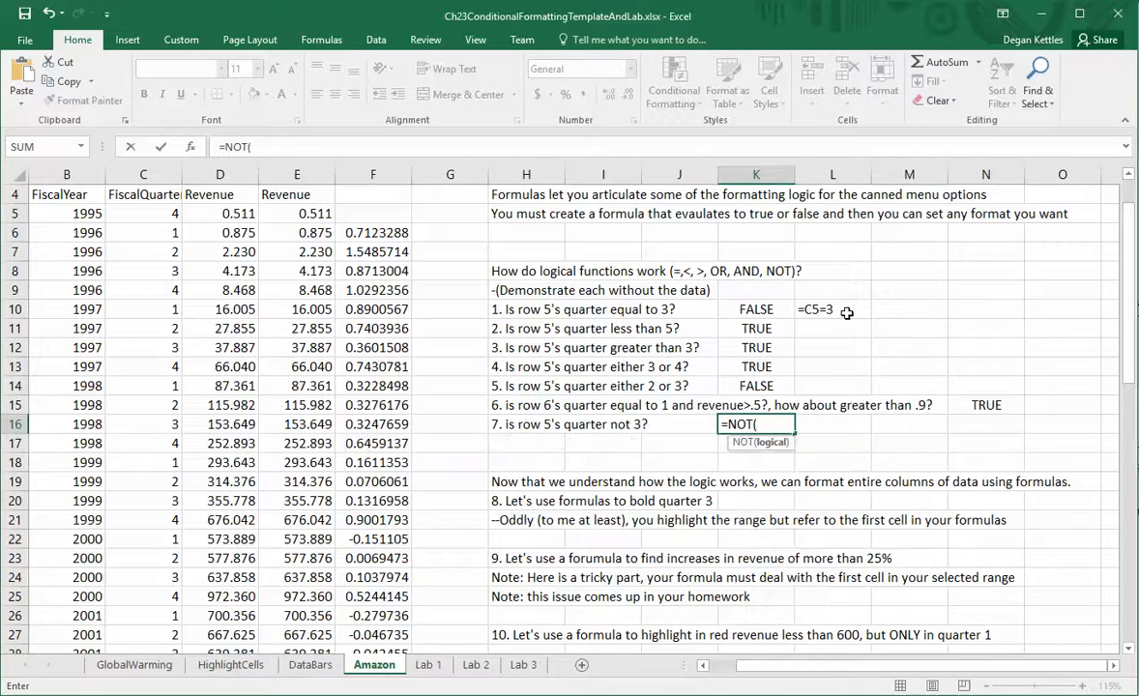
type("C5")
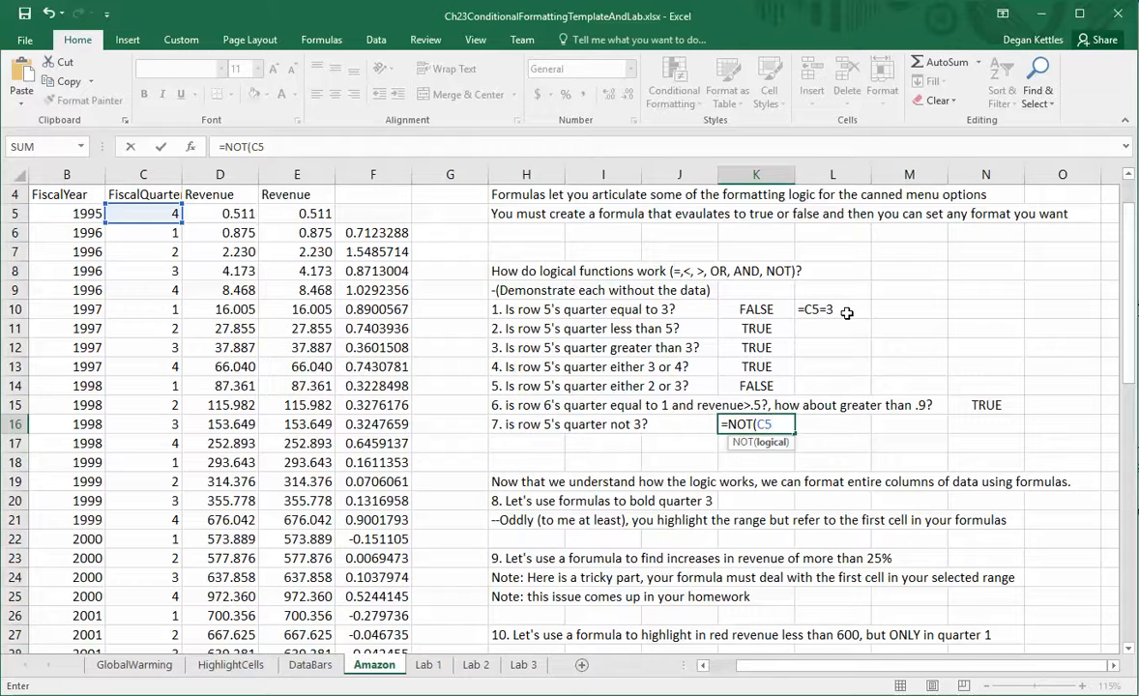
type("=3)")
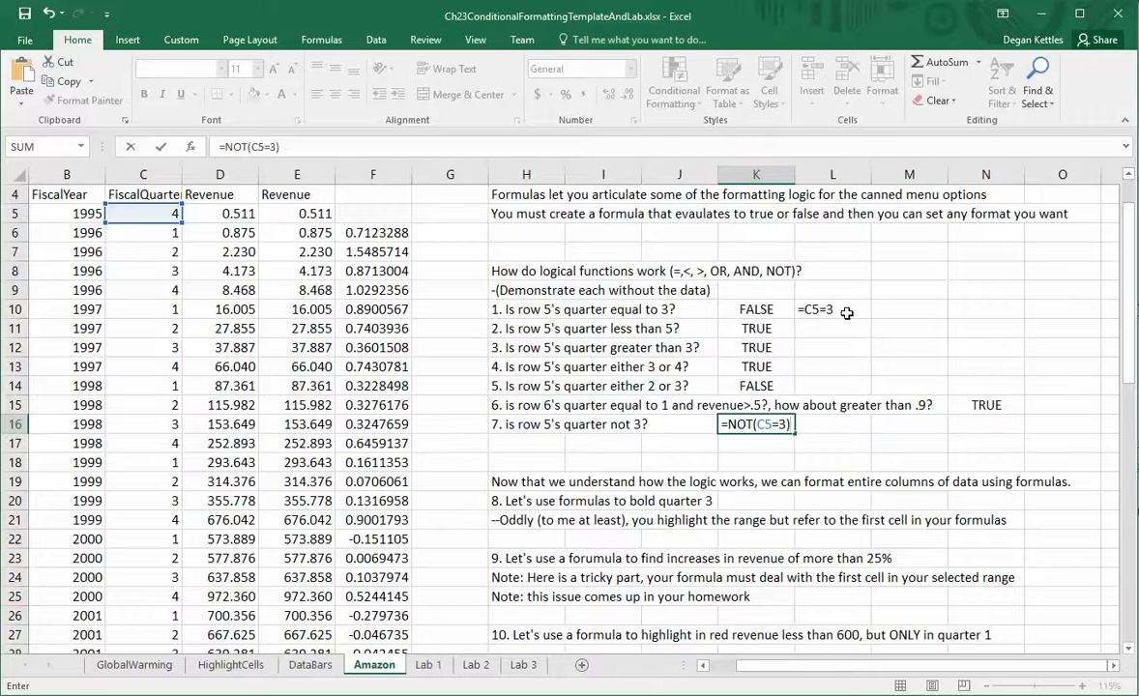
key("Return")
key("Up")
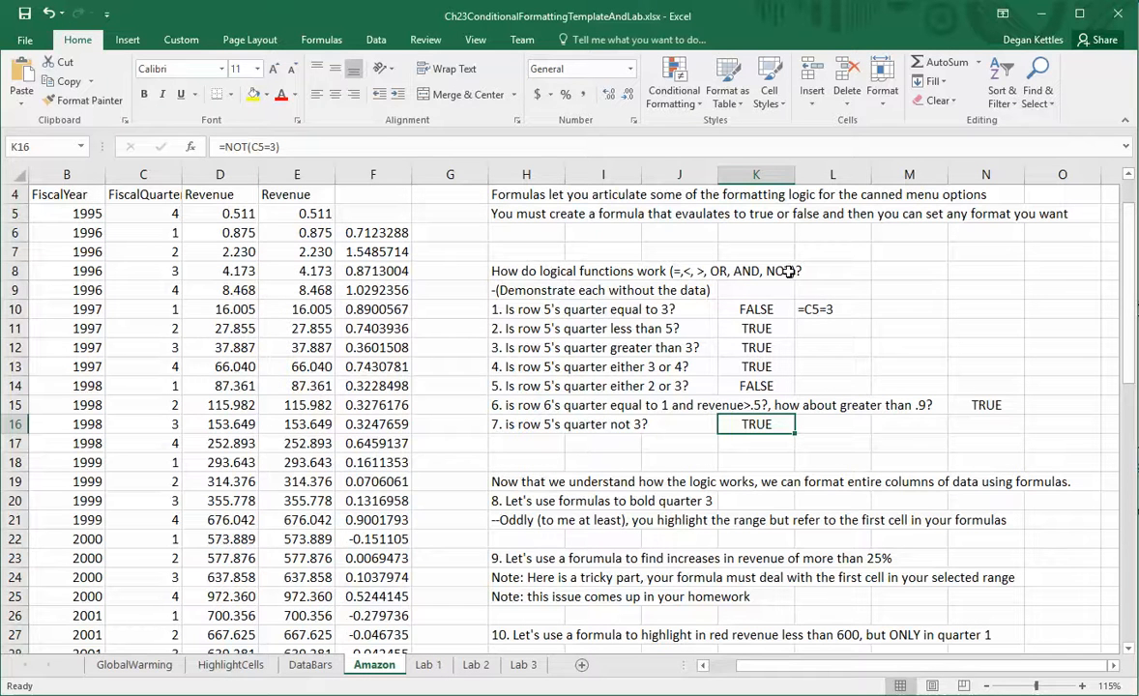
Step: Start a new conditional formatting rule on the FiscalQuarter values in C5:C61, using a formula to determine which cells to format
left_click(510, 538)
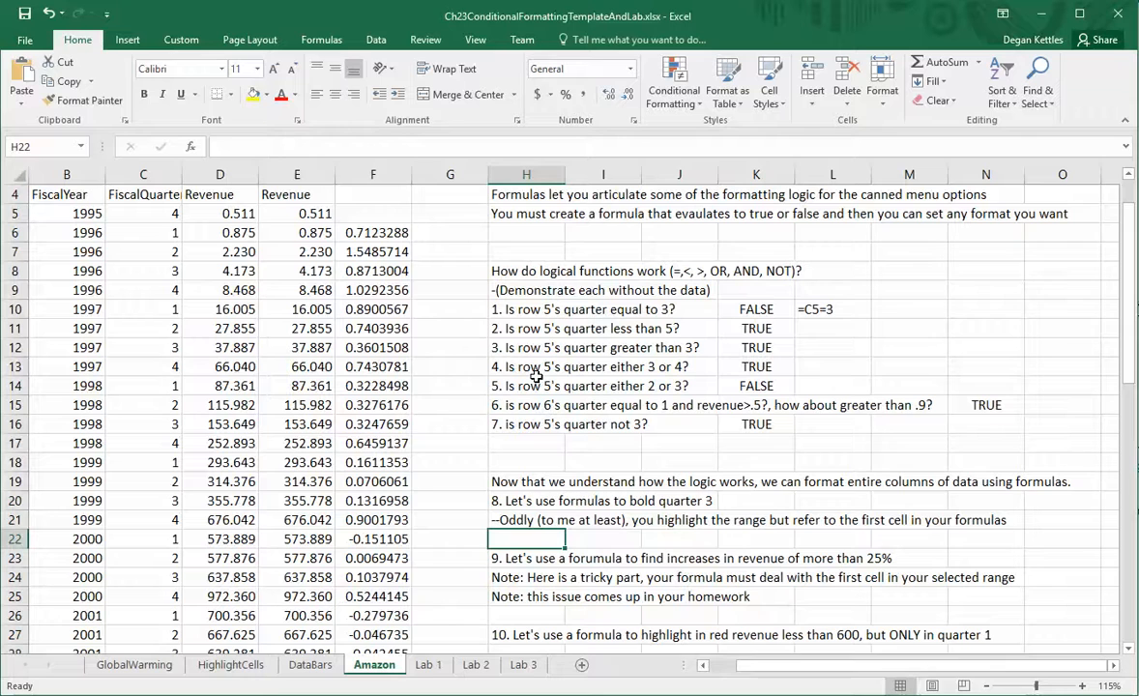
left_click(152, 208)
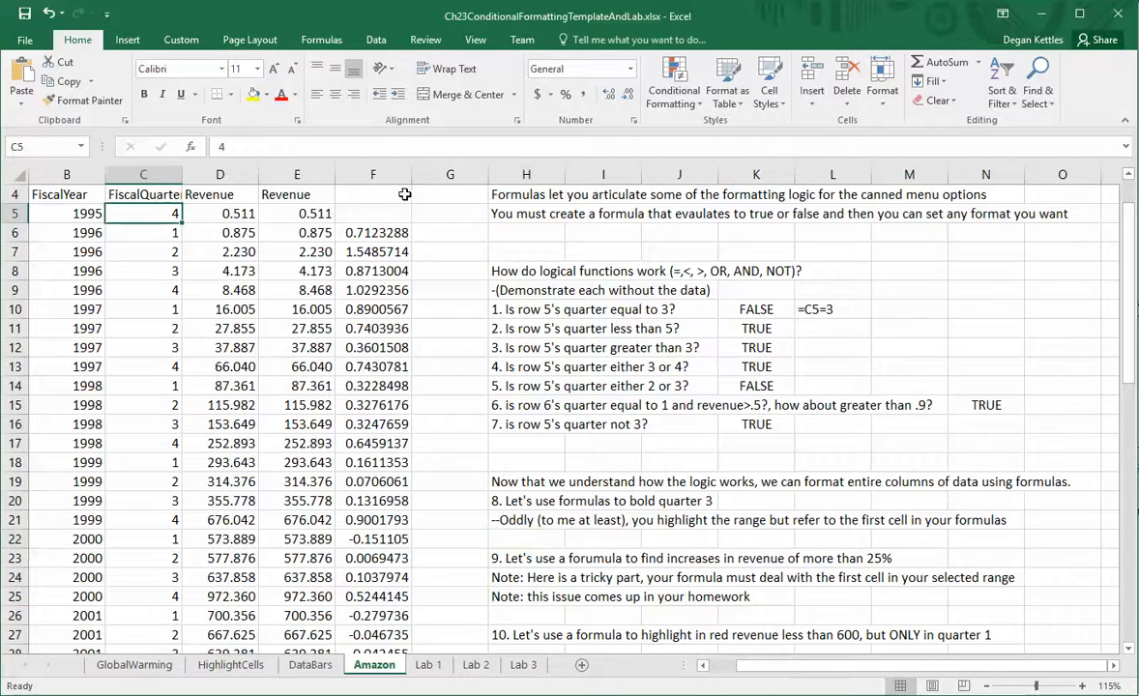
key("ctrl+shift+Down")
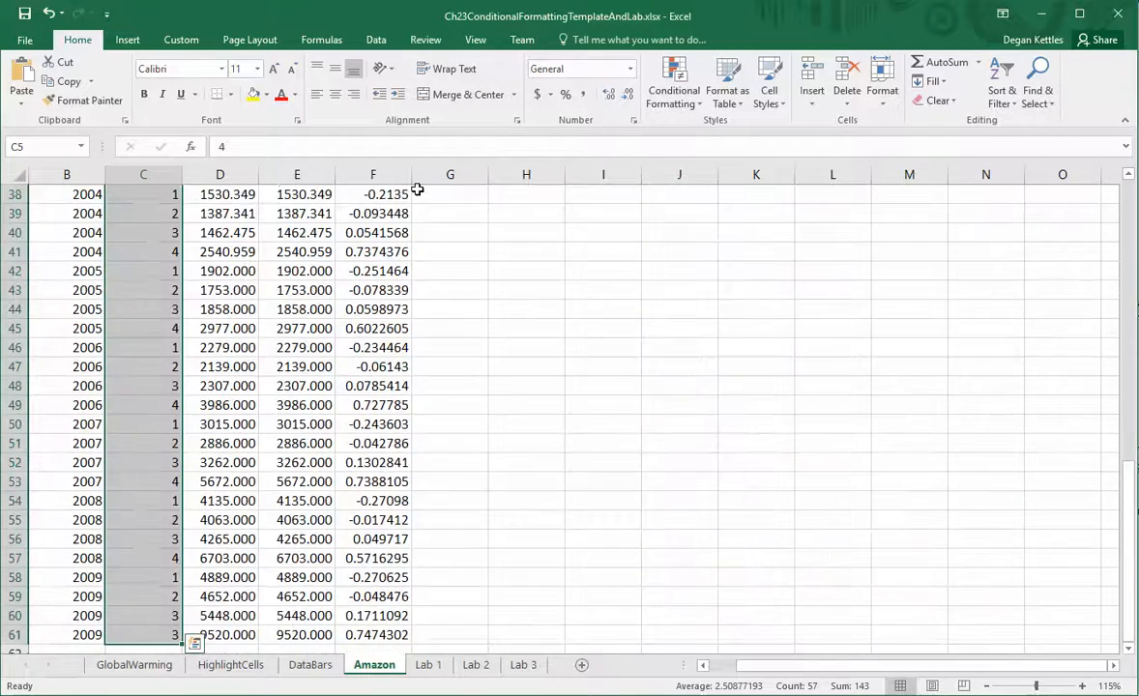
scroll(426, 200, "up", 12)
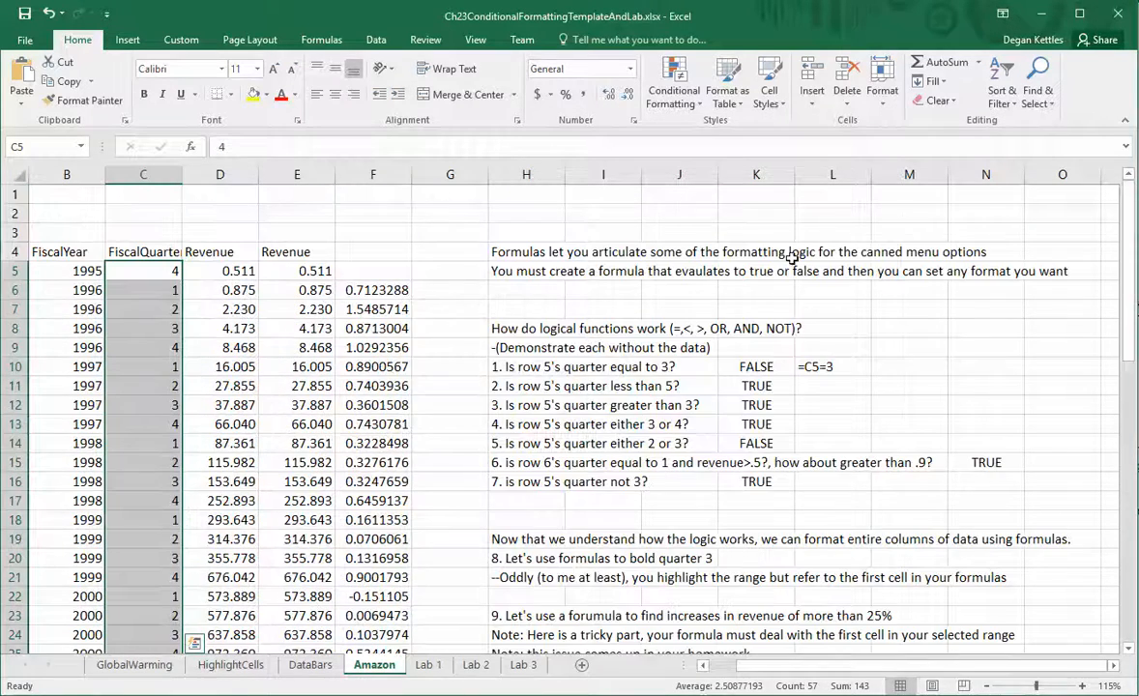
left_click(669, 106)
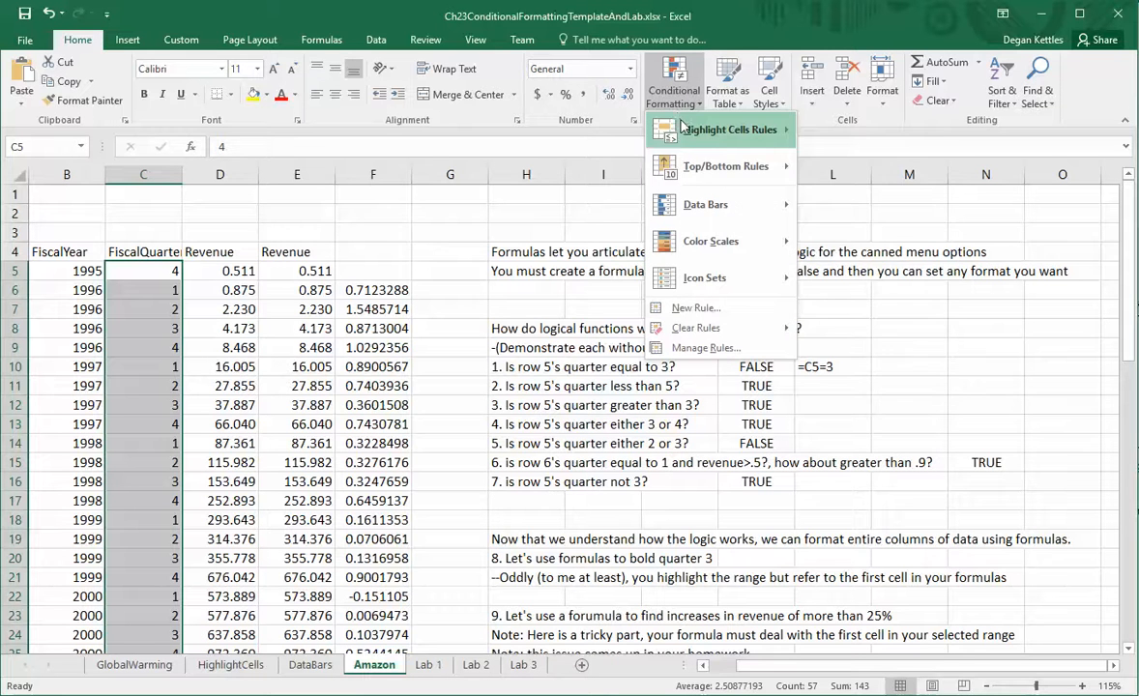
left_click(695, 309)
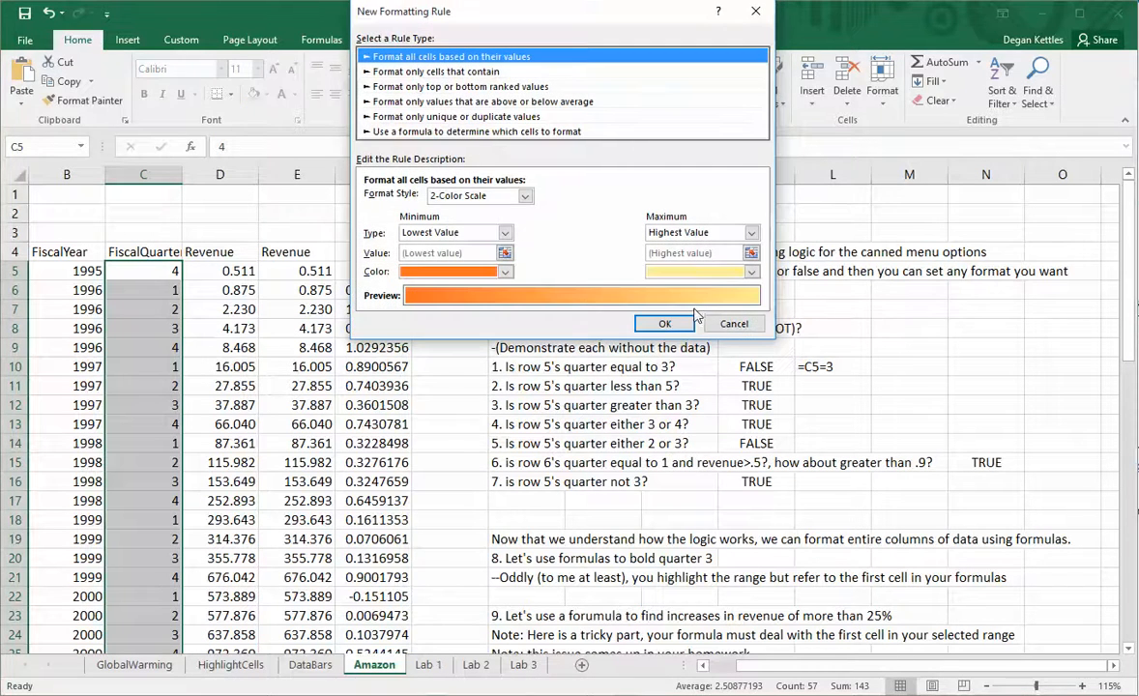
left_click(393, 134)
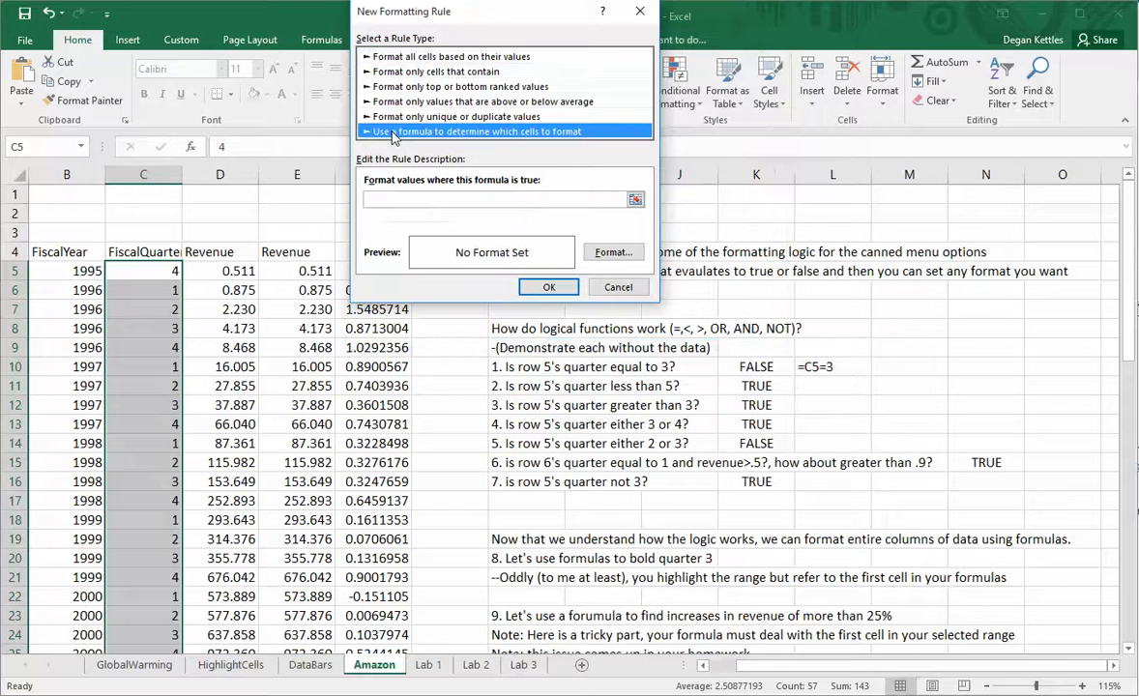
Step: Set the new rule's formula to =C5=3, referring to the first cell of the selected range
left_click_drag(523, 23, 700, 63)
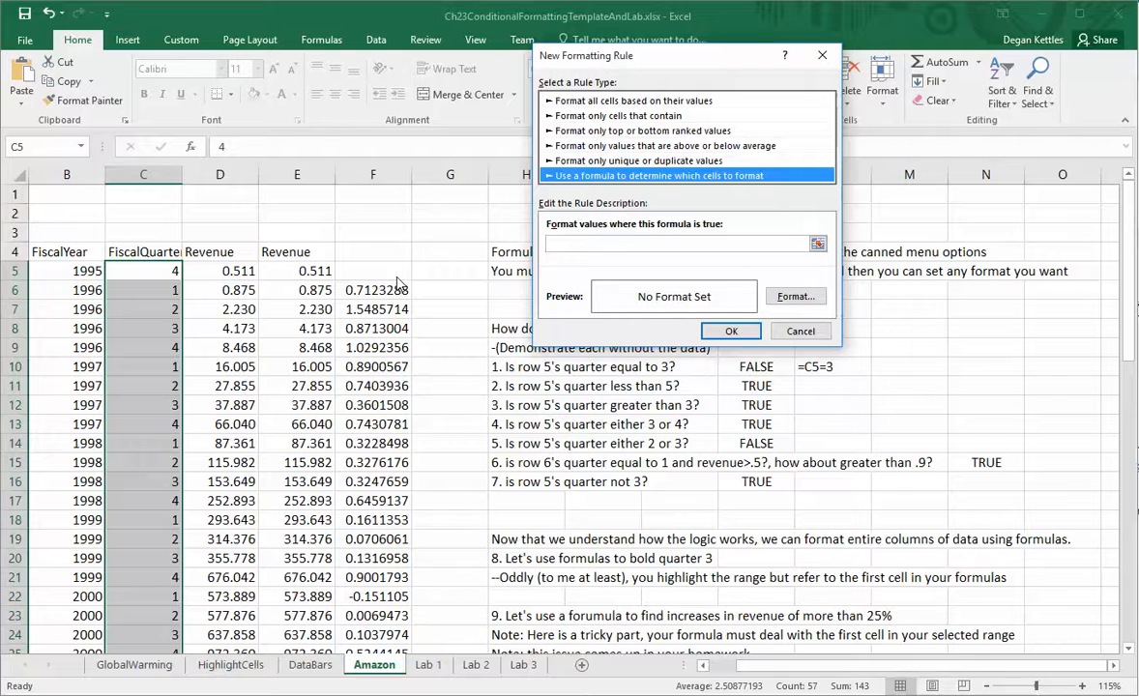
key("Tab")
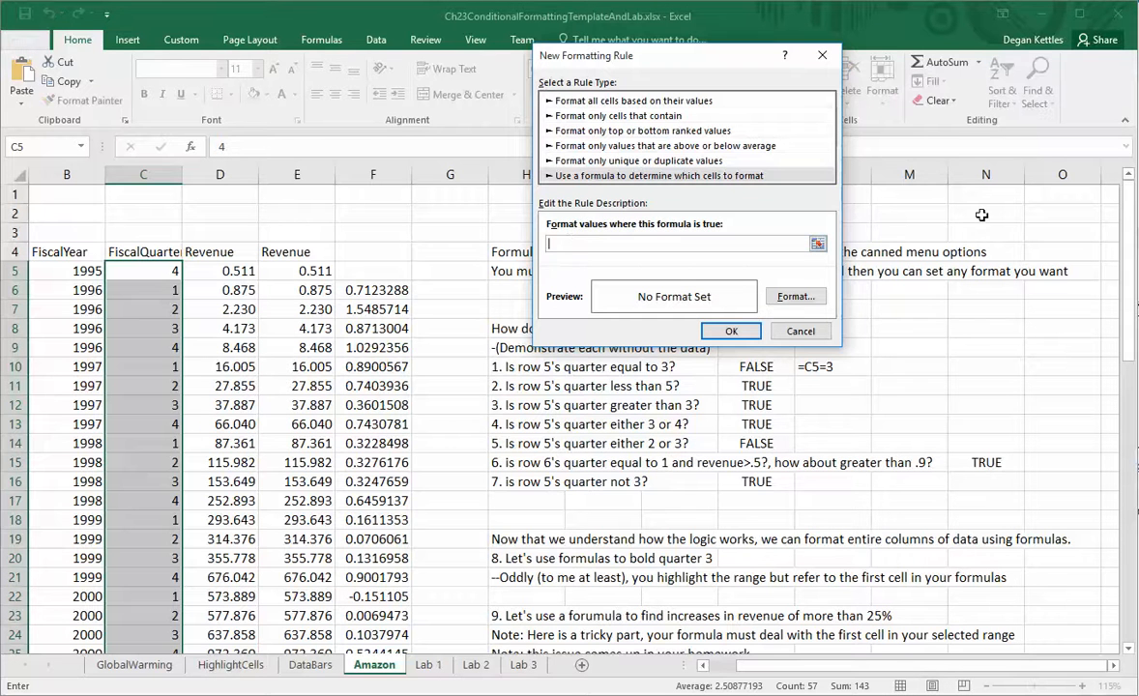
type("=")
type("5=3")
left_click(628, 243)
type("+")
key("Left")
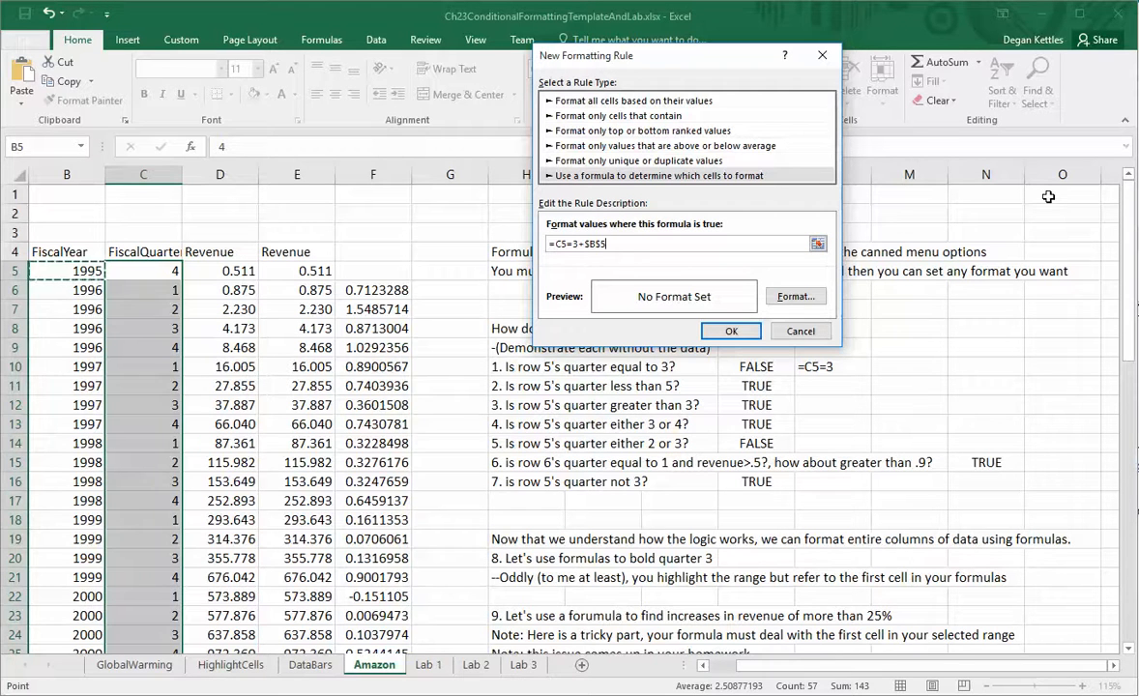
key("BackSpace")
key("BackSpace")
key("BackSpace")
key("BackSpace")
key("BackSpace")
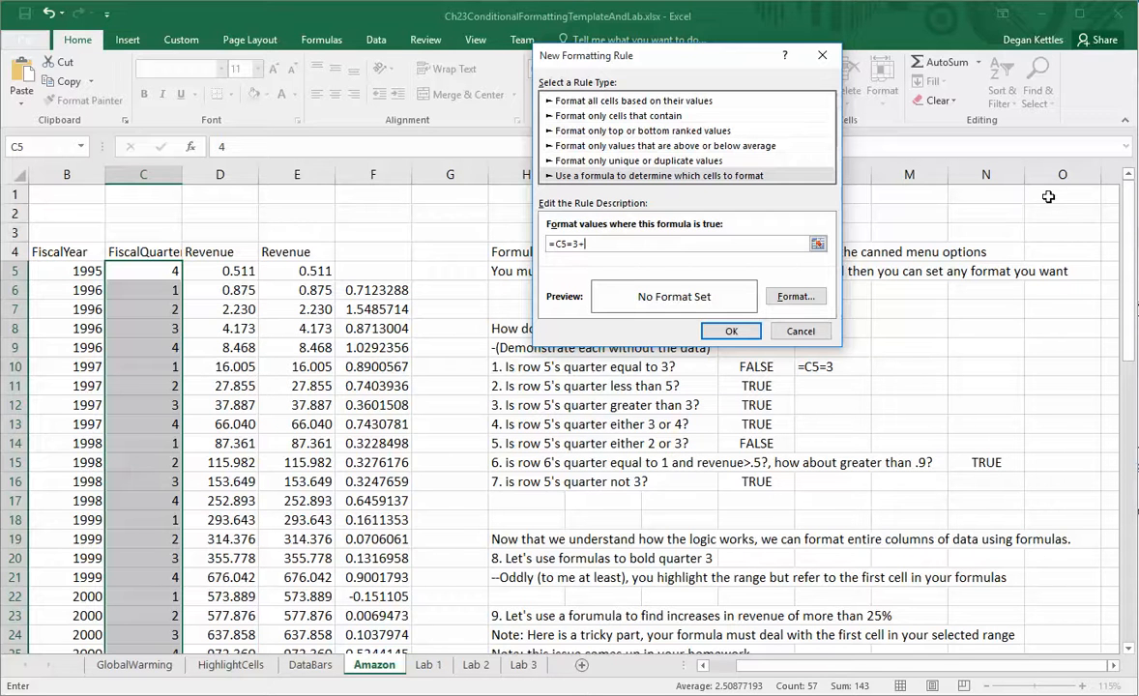
Step: Set the rule's font style to Bold Italic and apply the rule to the FiscalQuarter column
left_click(785, 298)
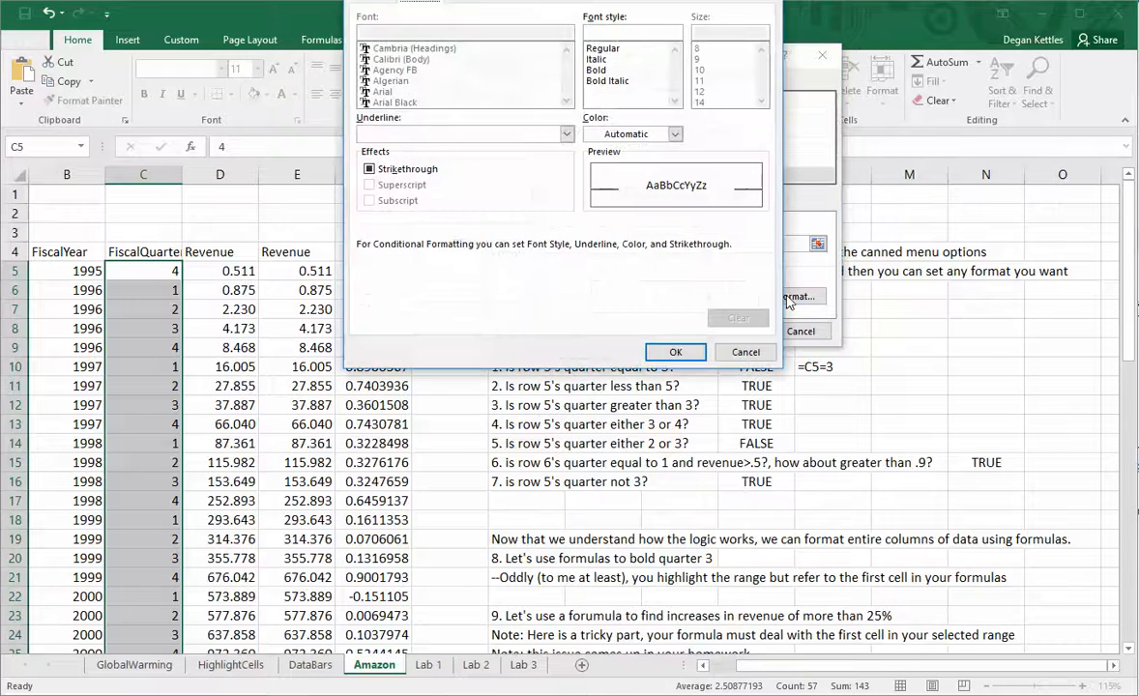
left_click(618, 81)
left_click(680, 352)
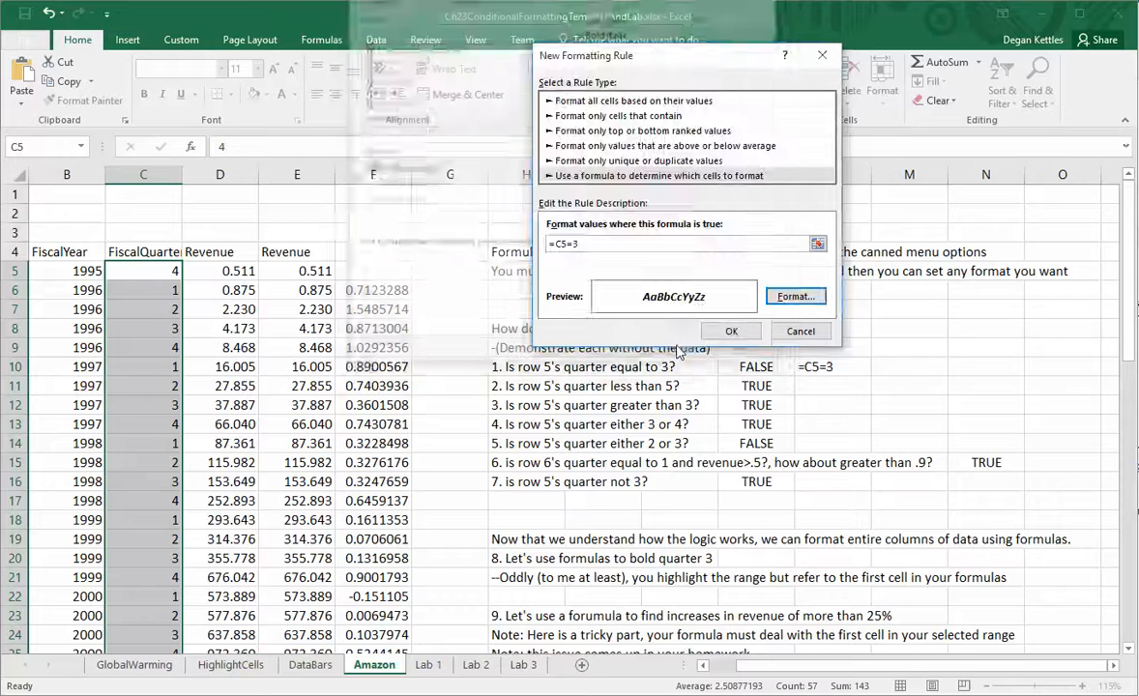
left_click(731, 333)
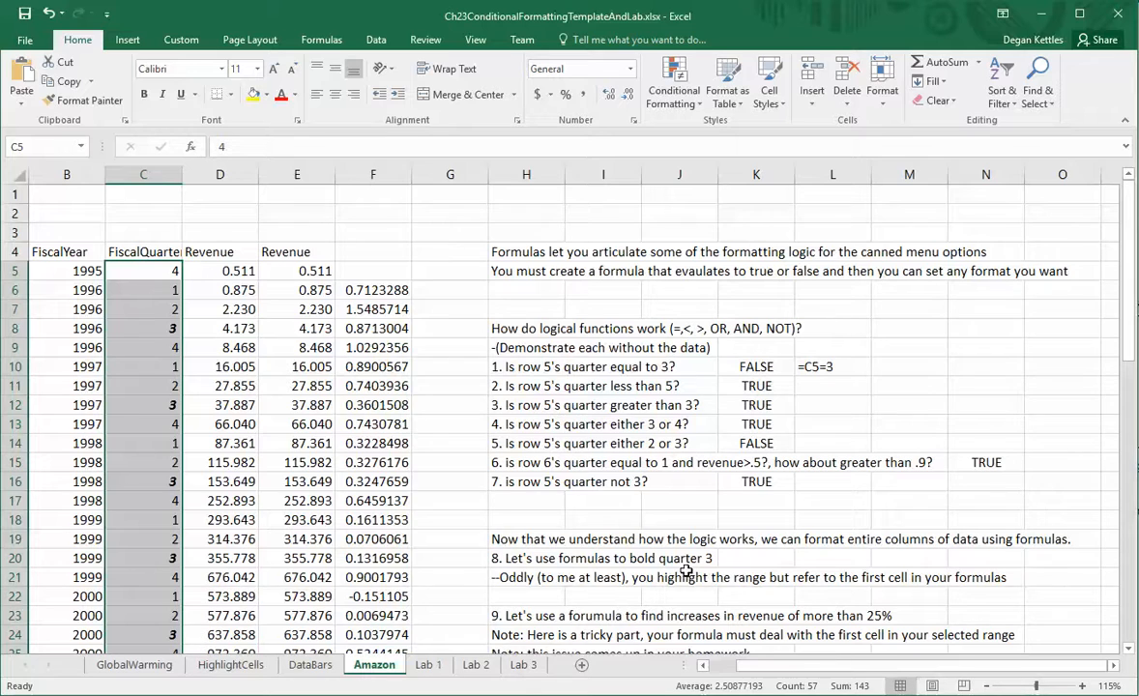
Step: Review question 9 about revenue increases of more than 25% and examine the first two Revenue values, D5 and D6
scroll(683, 575, "down", 1)
scroll(686, 571, "down", 1)
scroll(686, 572, "up", 1)
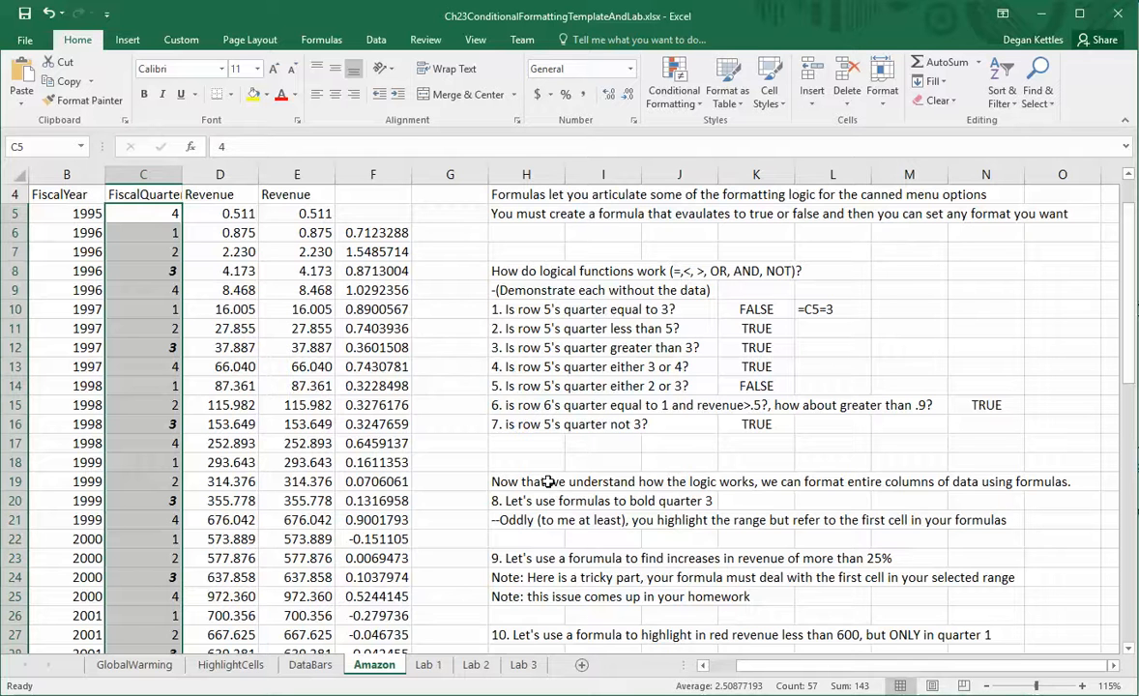
scroll(548, 481, "up", 1)
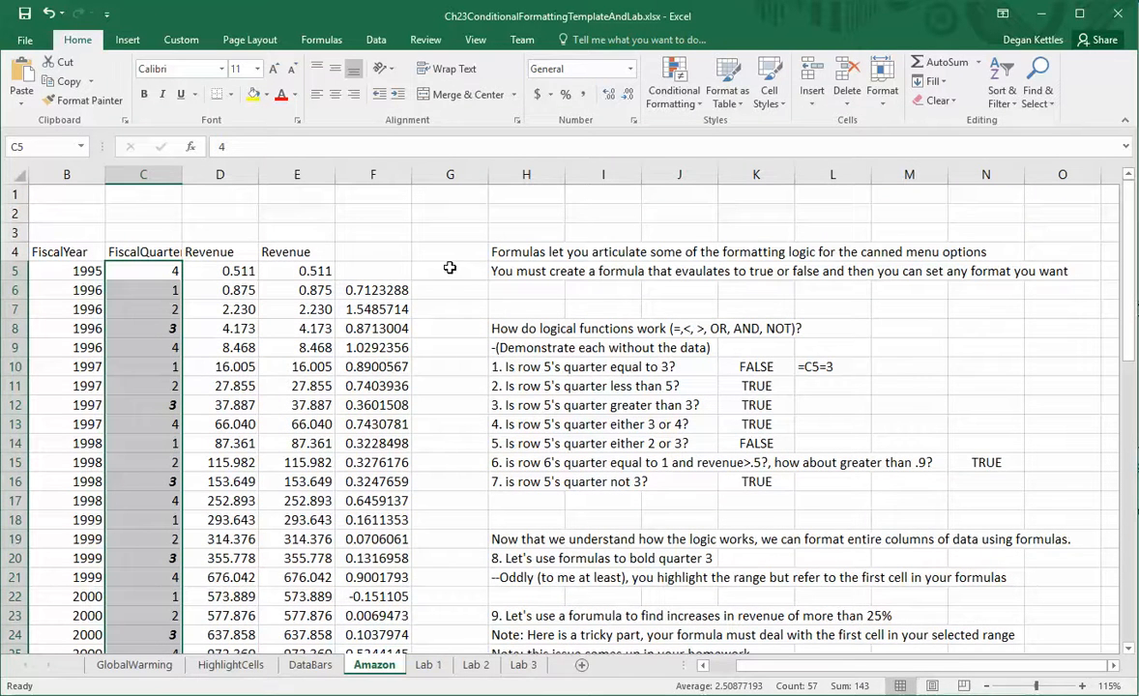
left_click(232, 271)
left_click(232, 288)
left_click(232, 274)
left_click(232, 288)
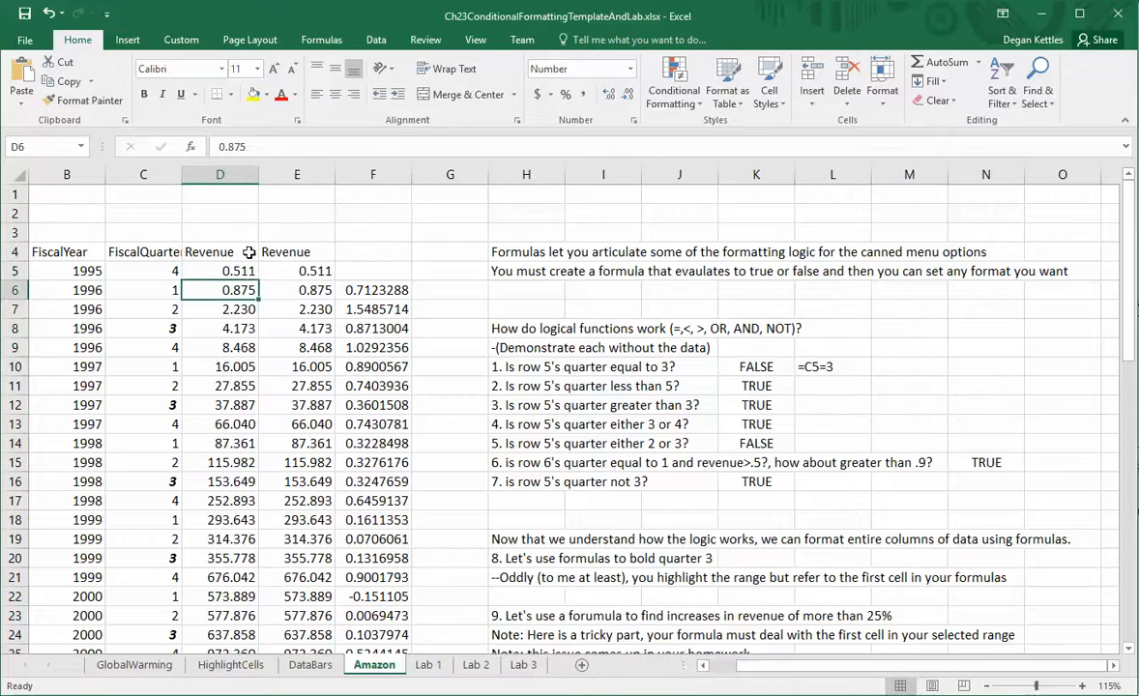
left_click(445, 270)
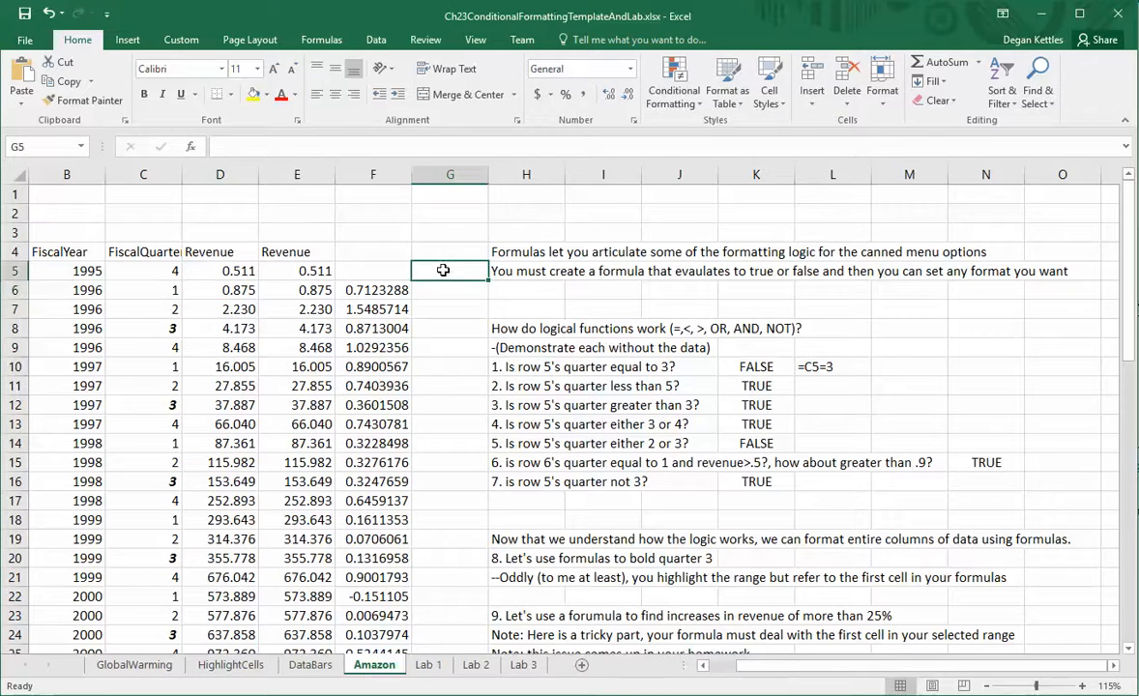
key("Down")
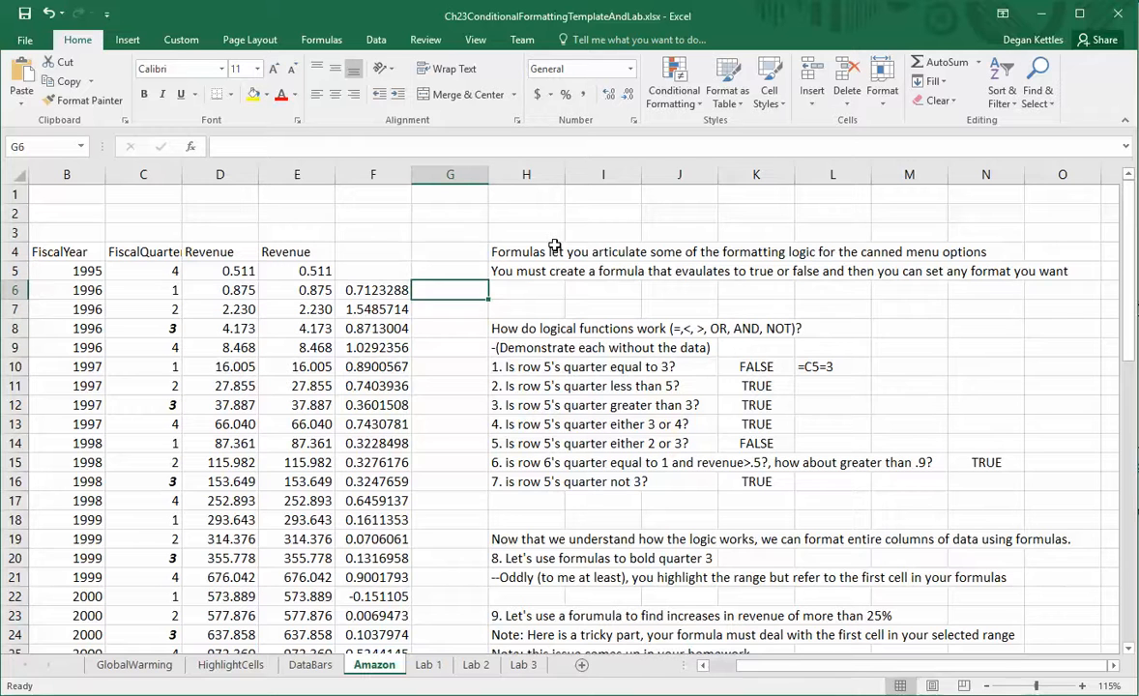
left_click(242, 291)
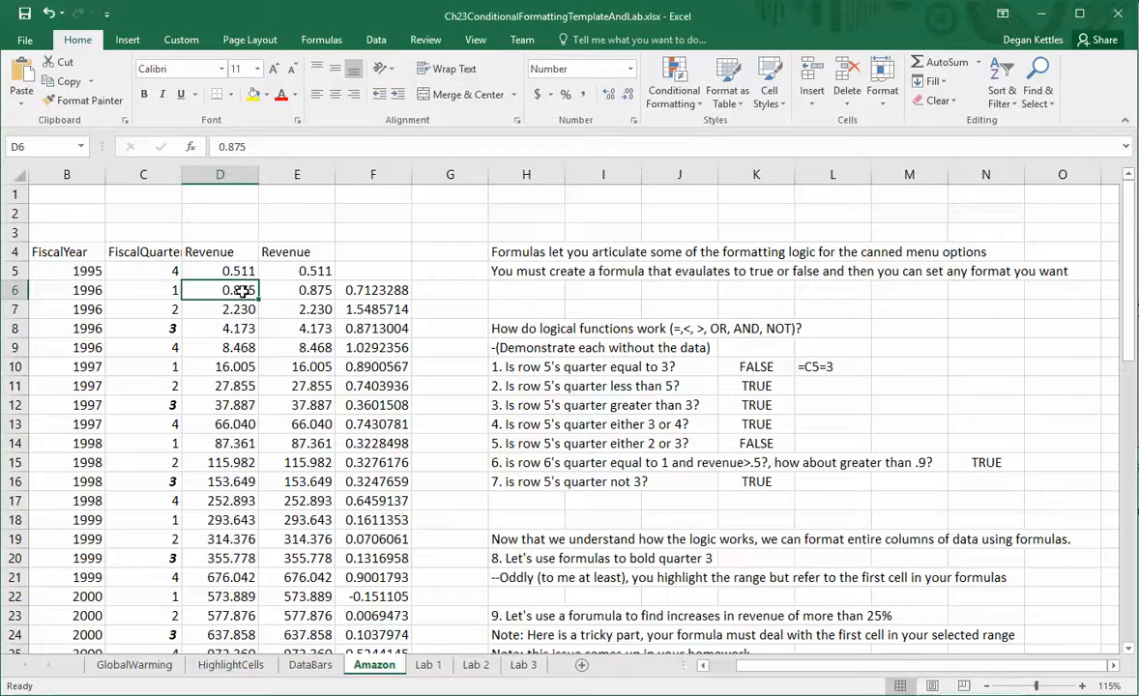
Step: Enter the formula =(D6-D5)/D5 in cell G6 to calculate the revenue growth from row 5 to row 6
left_click(443, 288)
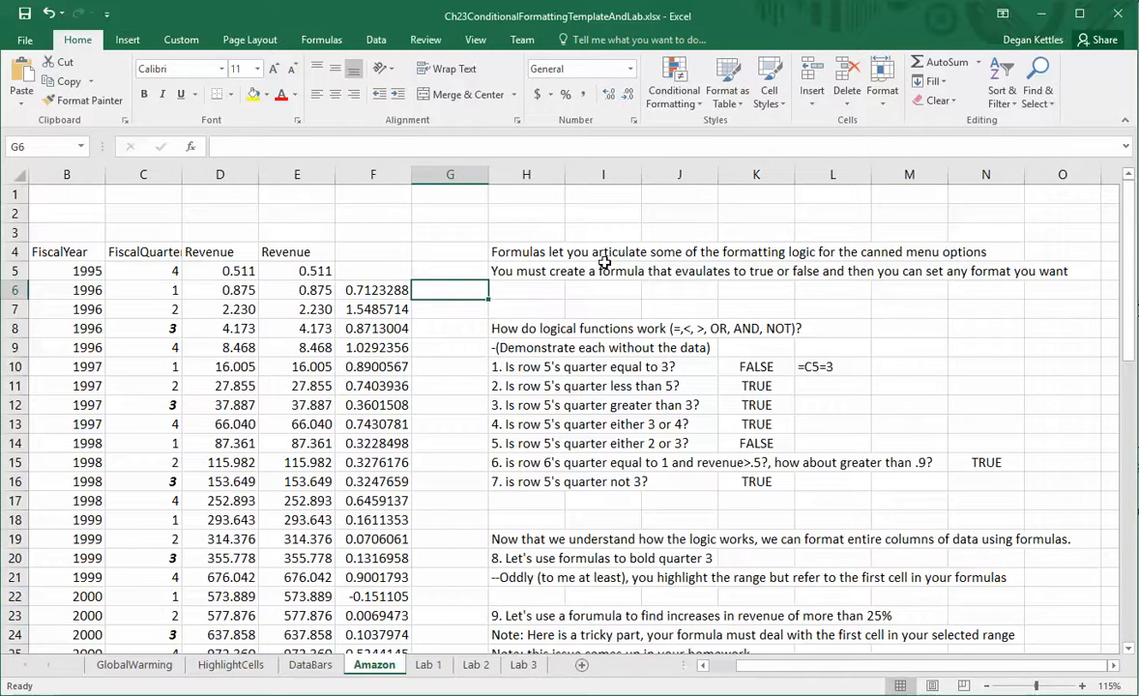
type("=(")
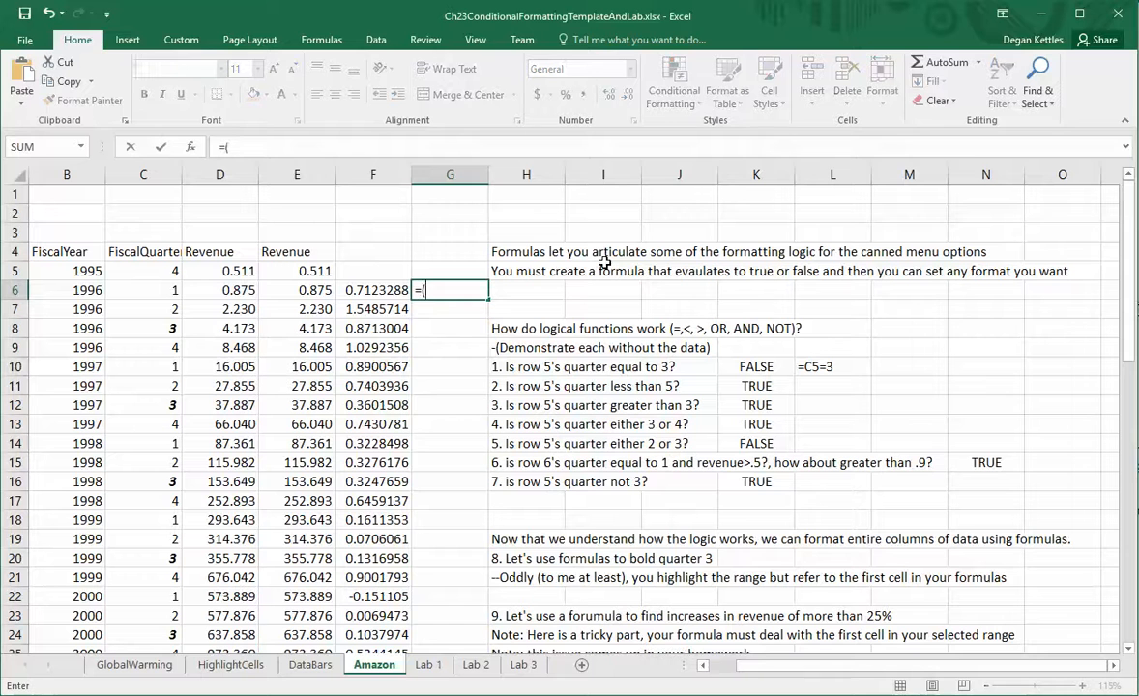
left_click(235, 286)
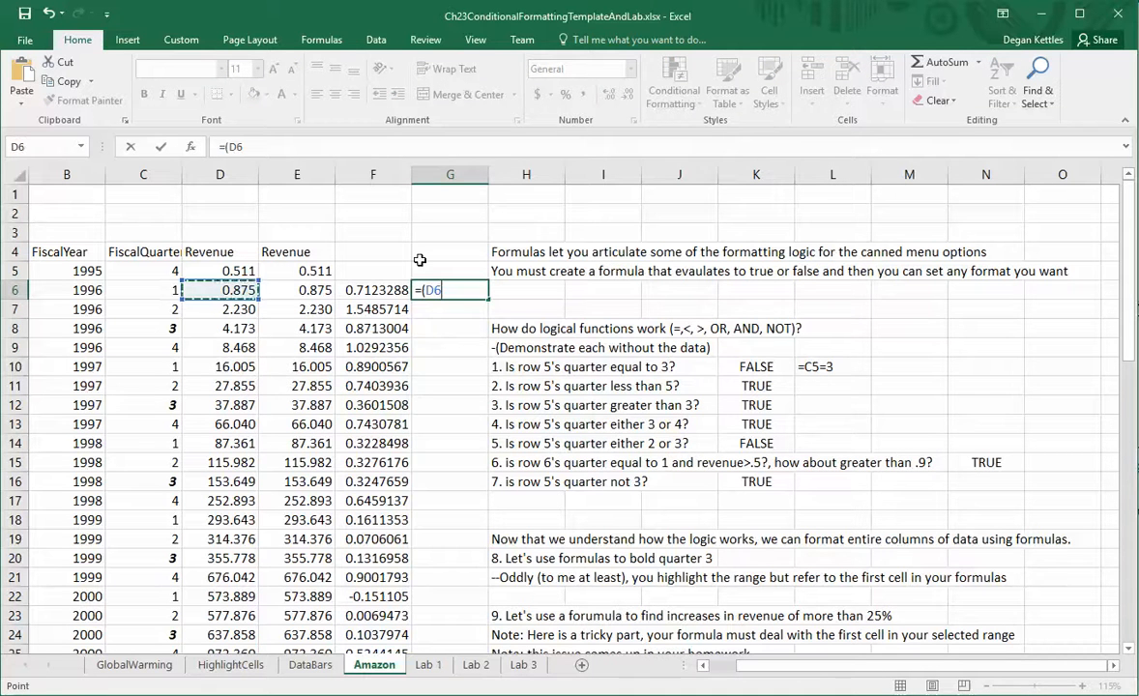
type("-")
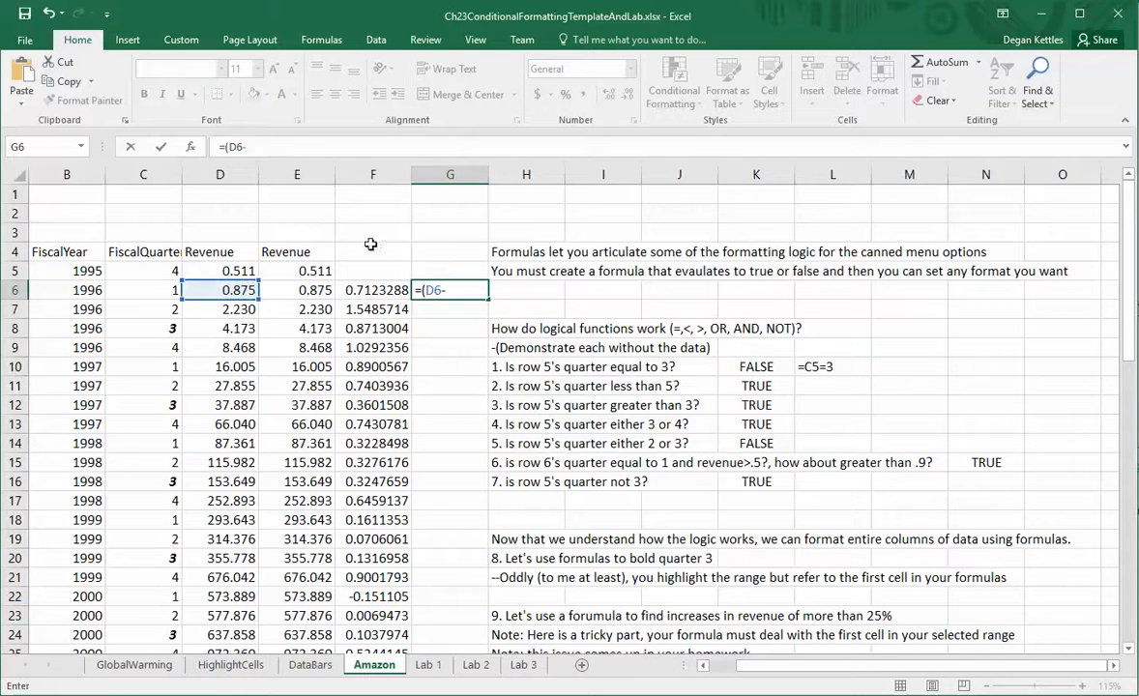
left_click(227, 270)
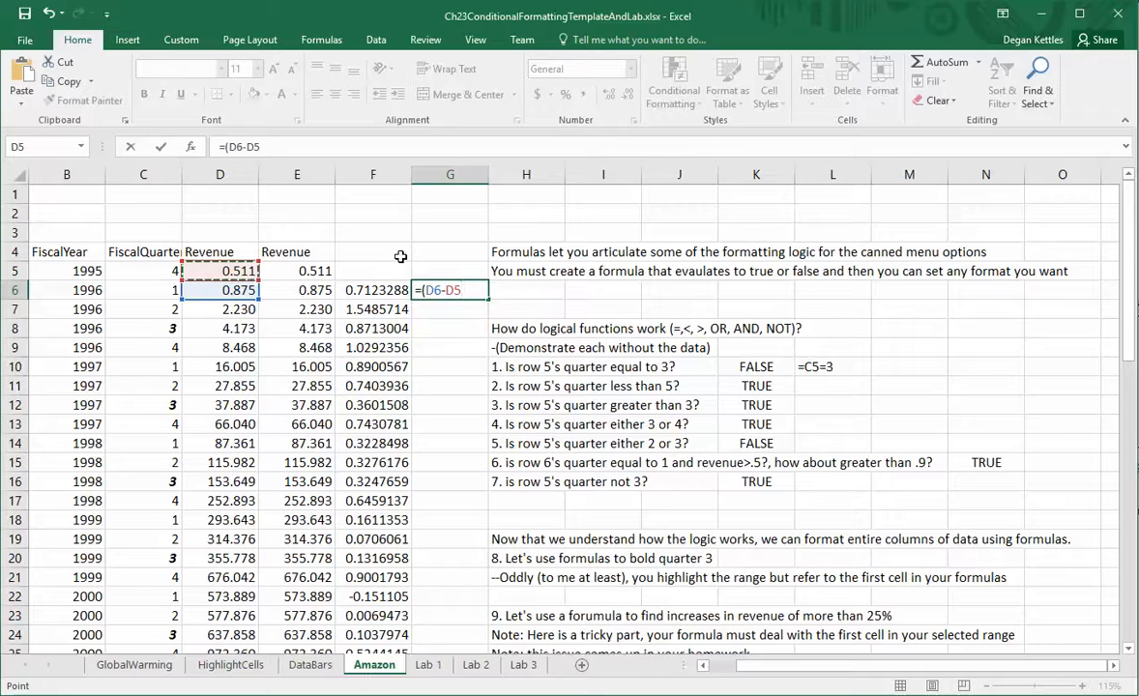
type(")/")
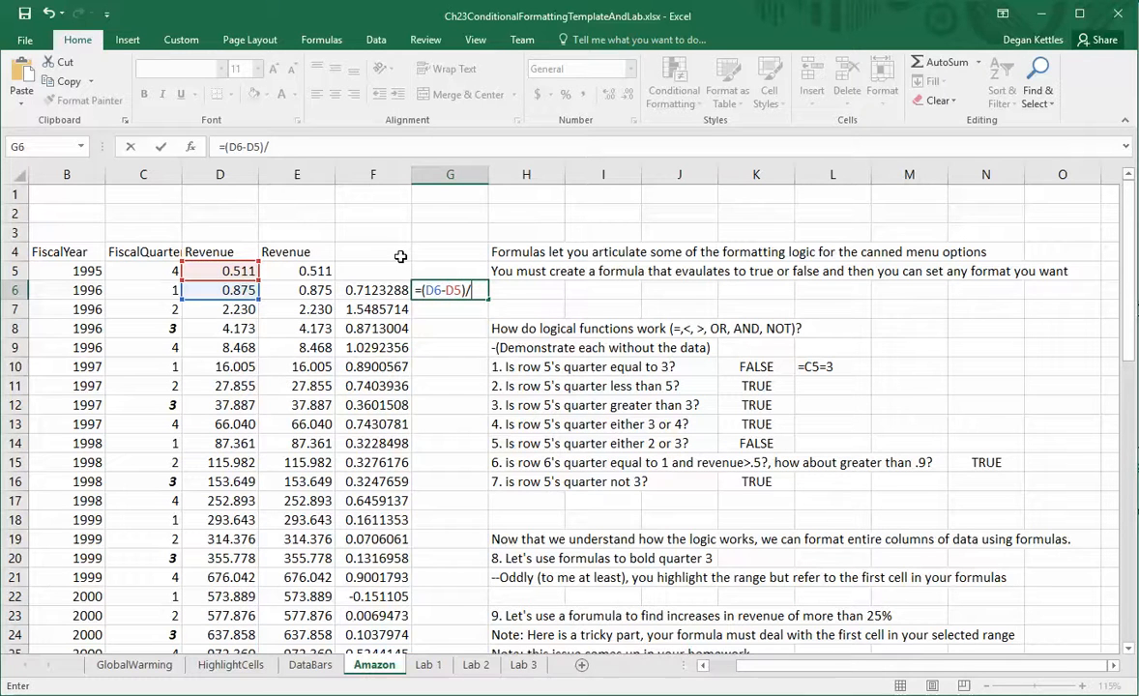
left_click(240, 270)
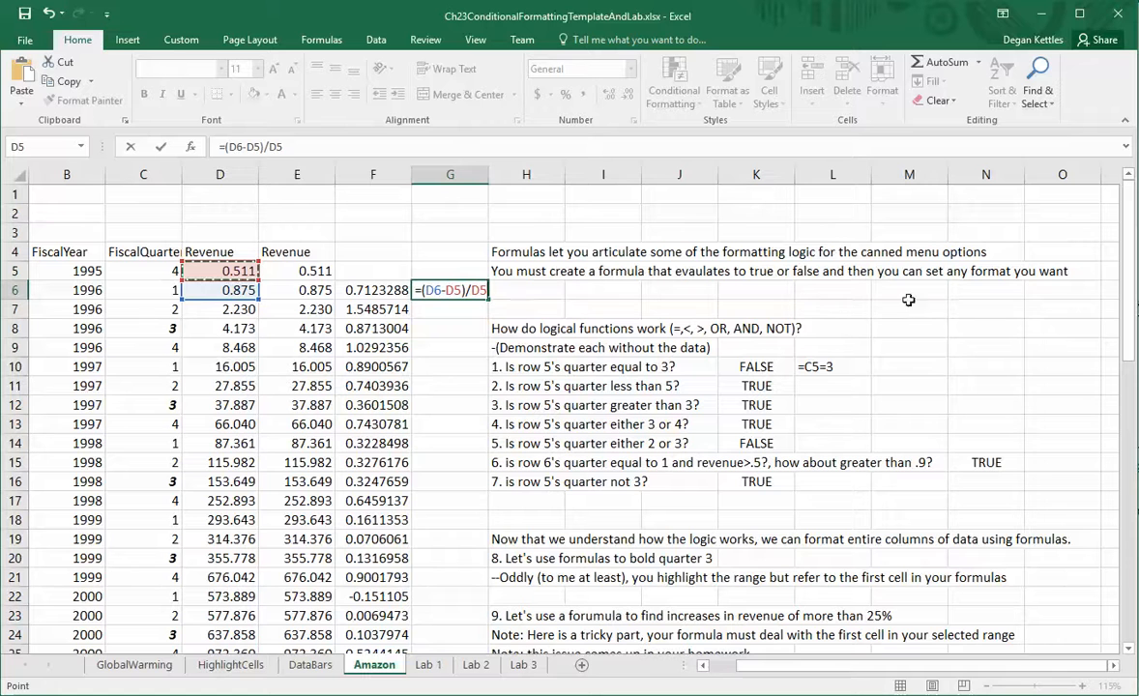
left_click(322, 146)
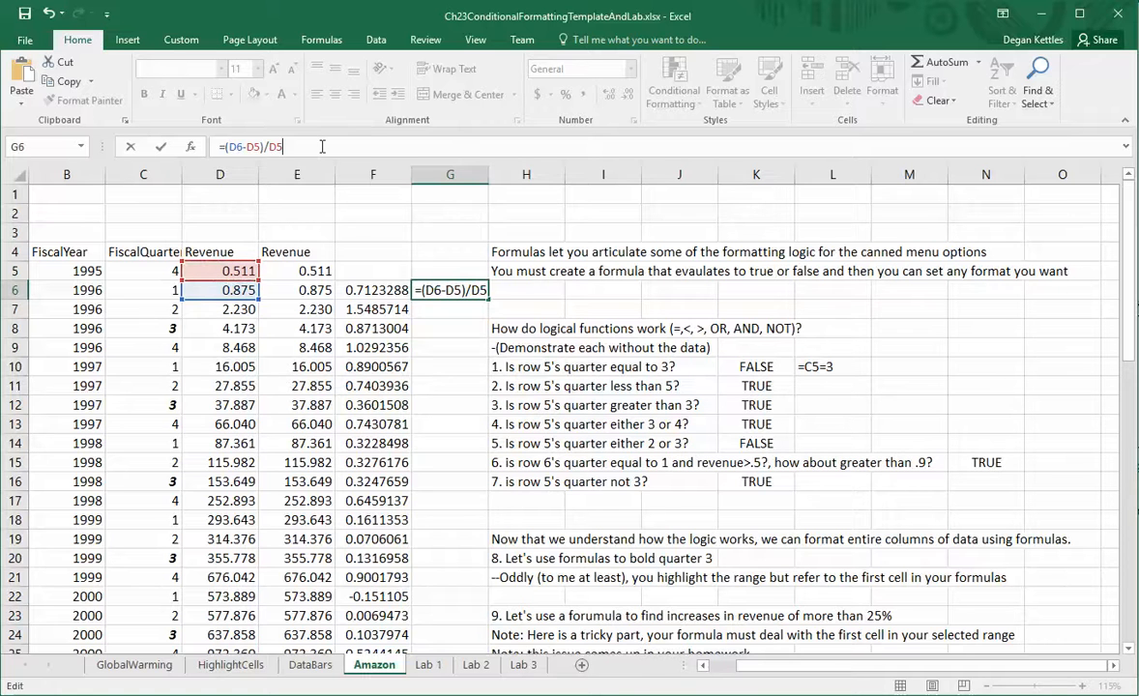
key("Return")
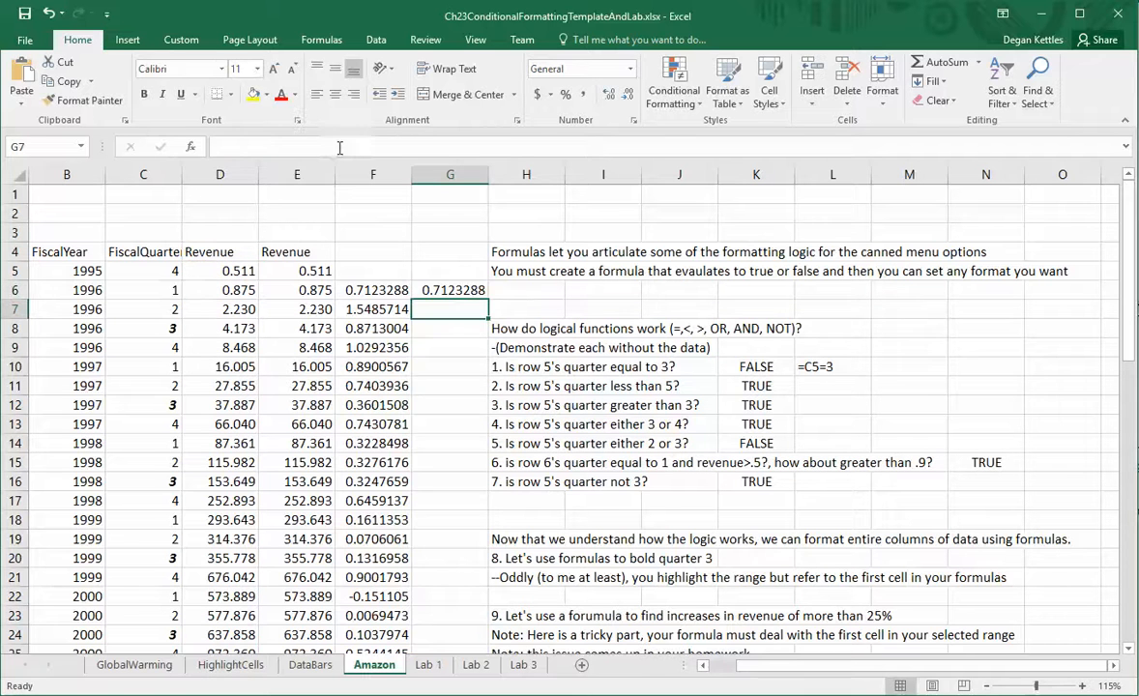
Step: Extend the growth formula in cell G6 into a logical test reading =((D6-D5)/D5)>.25
left_click(468, 289)
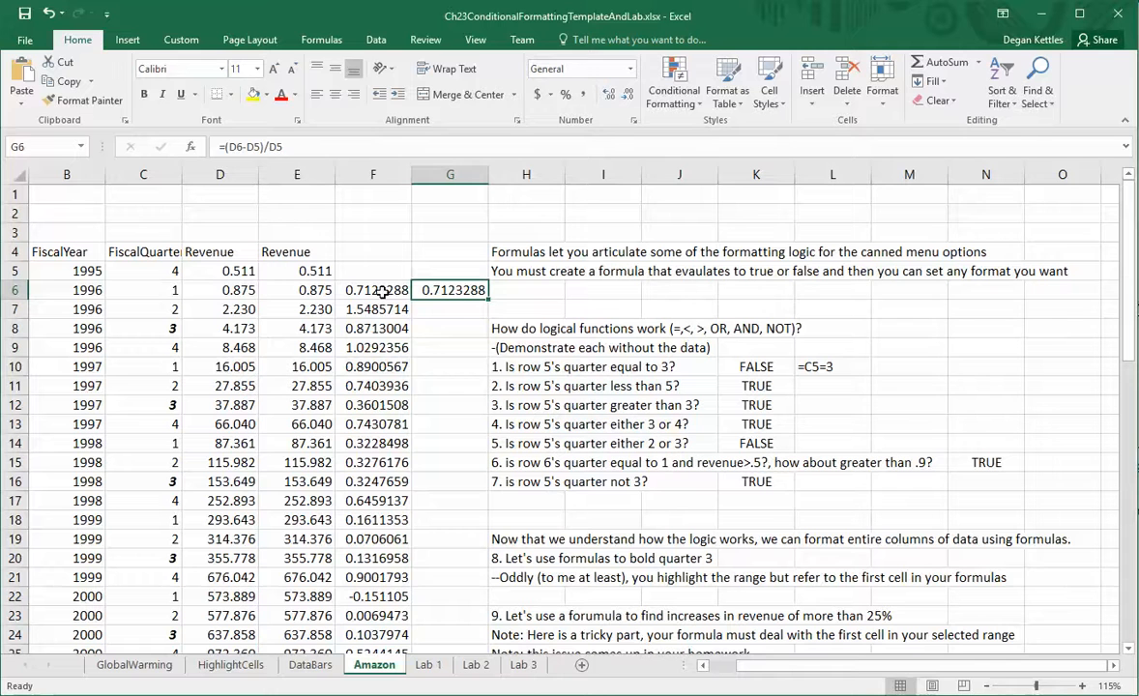
left_click(311, 147)
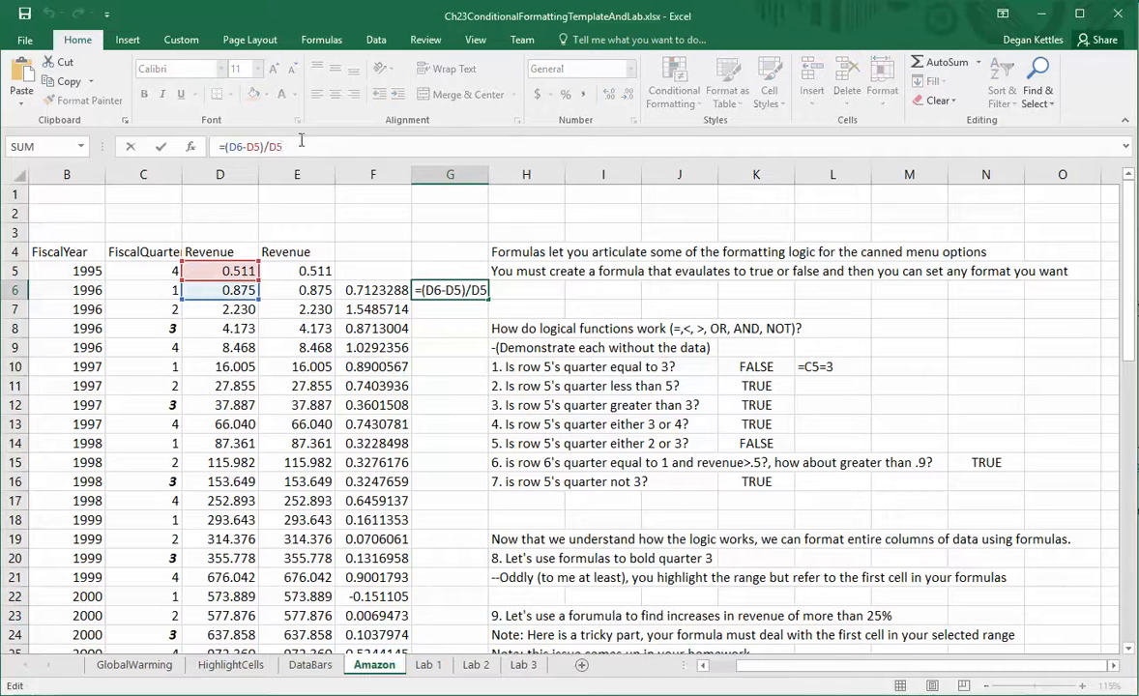
left_click(224, 149)
type("(")
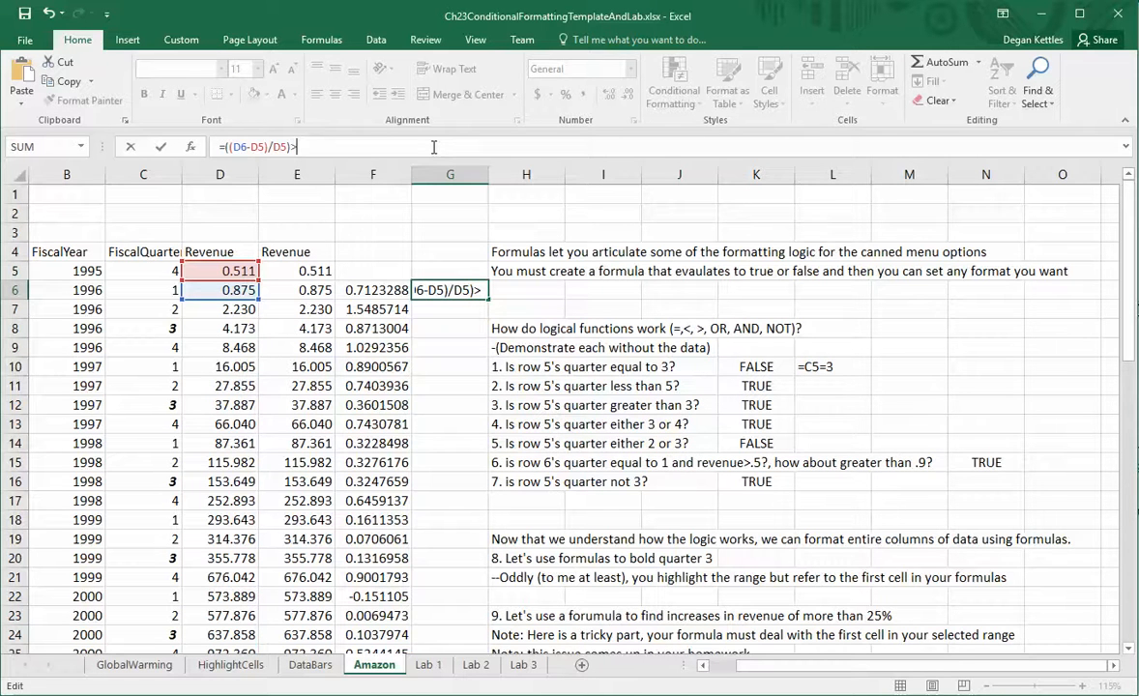
type(".25")
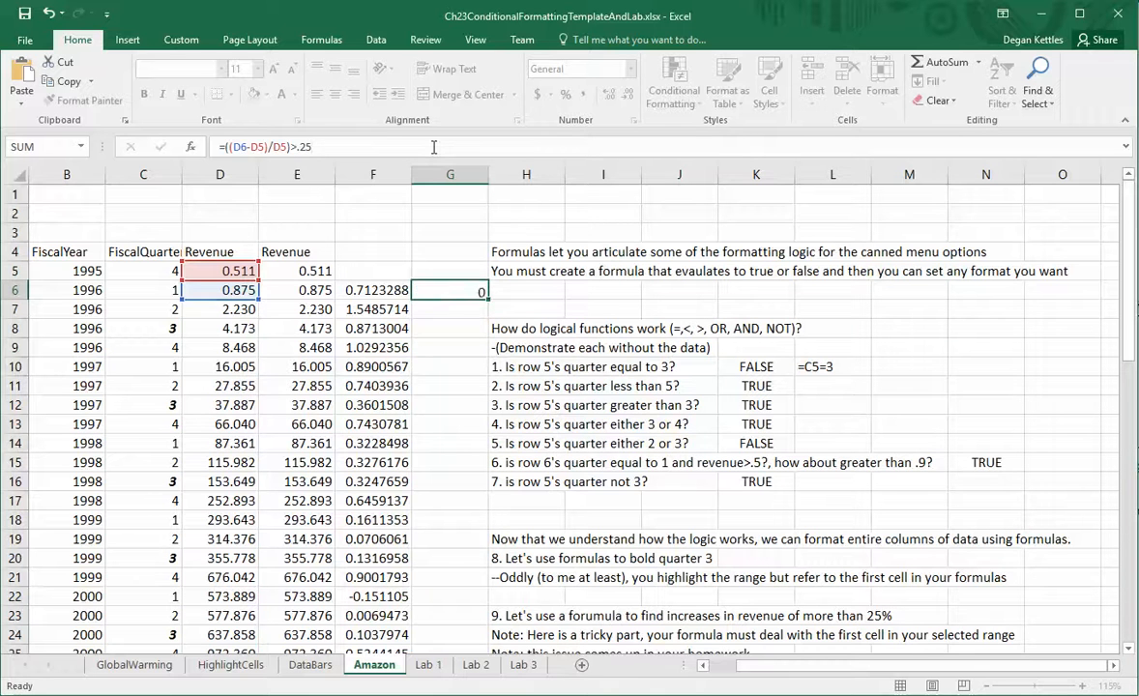
key("Return")
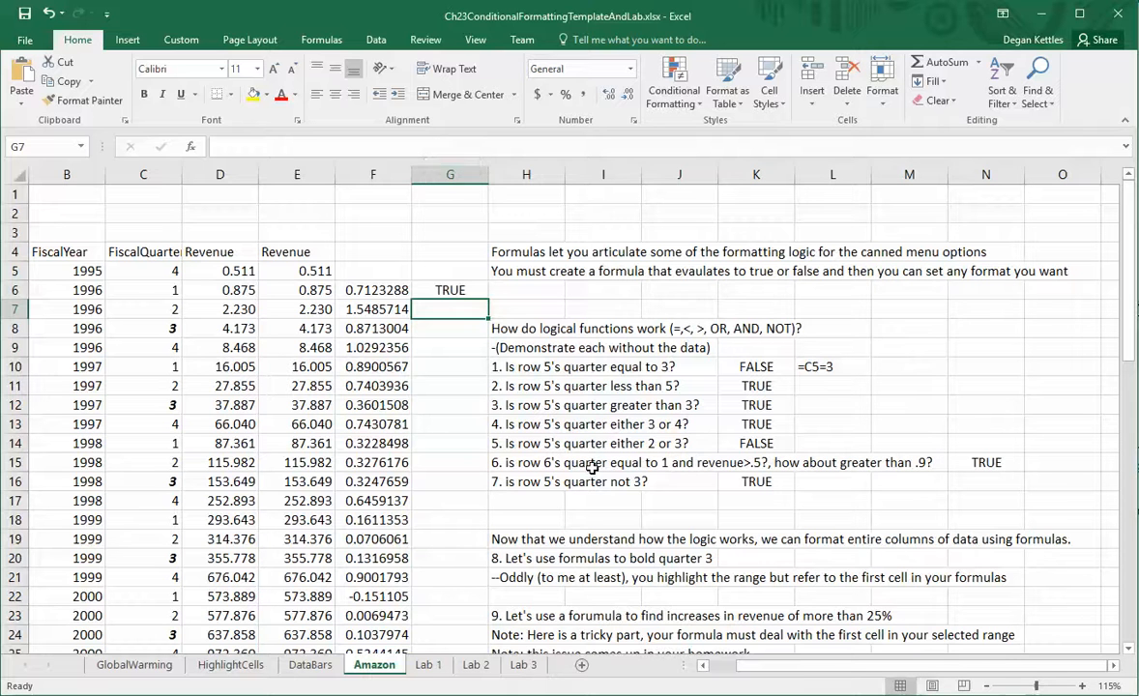
Step: Select the first Revenue column from D6 down to its last value and start a new formula-based conditional formatting rule
left_click(223, 272)
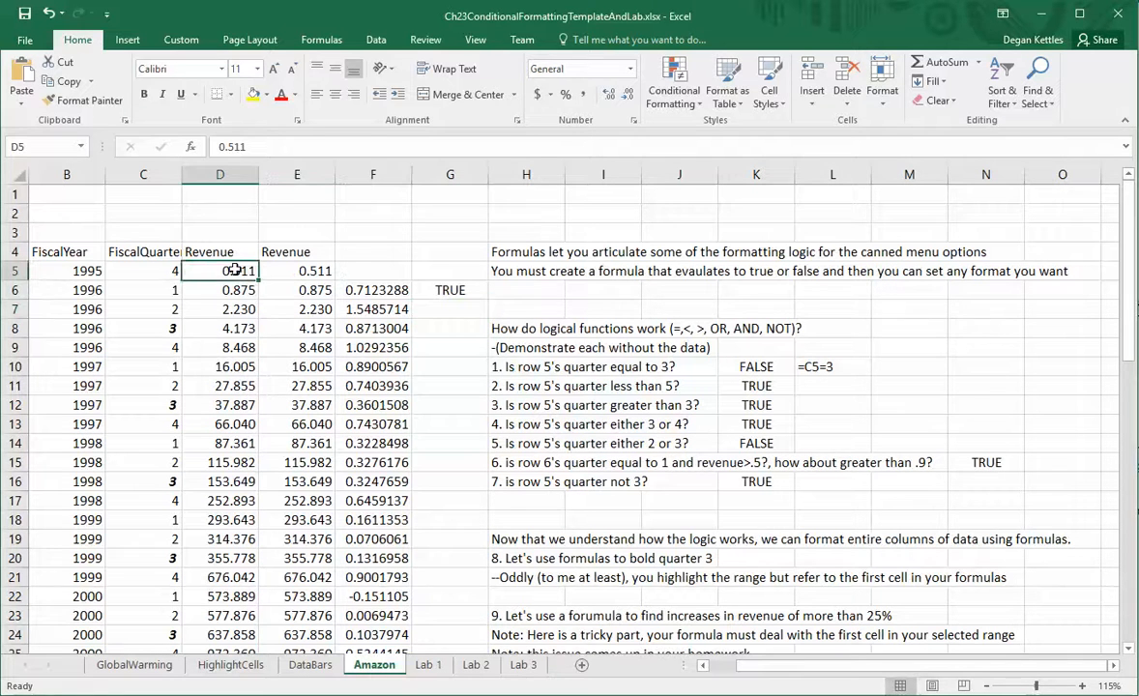
left_click(222, 290)
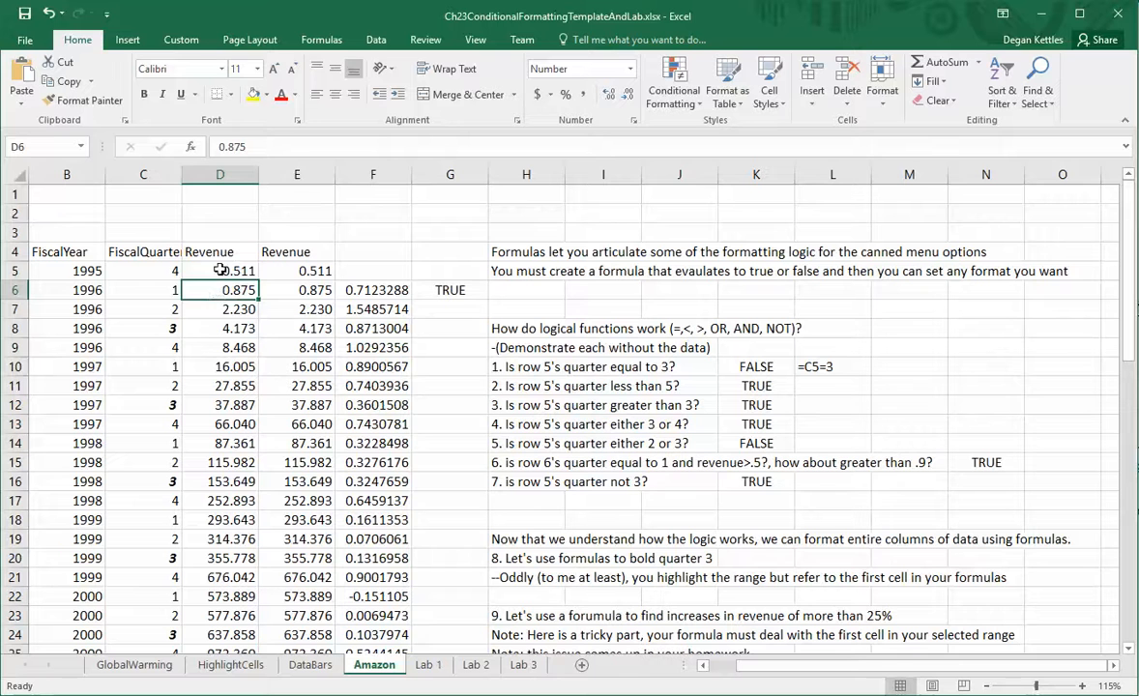
left_click(221, 272)
left_click(220, 290)
left_click(221, 273)
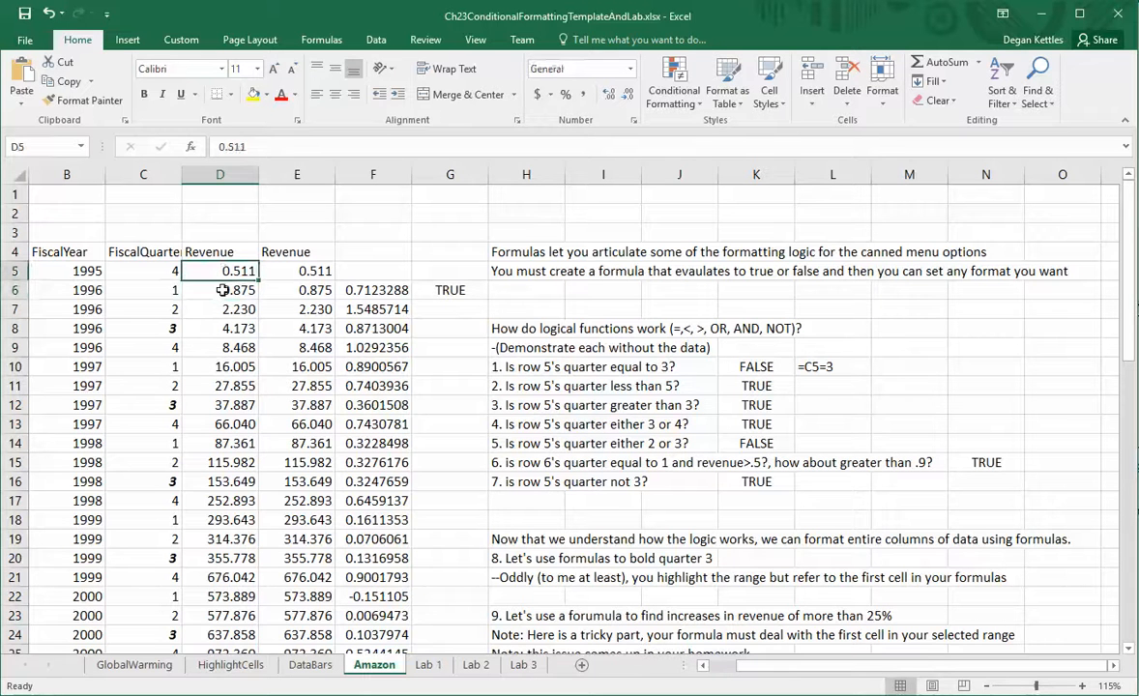
left_click(222, 290)
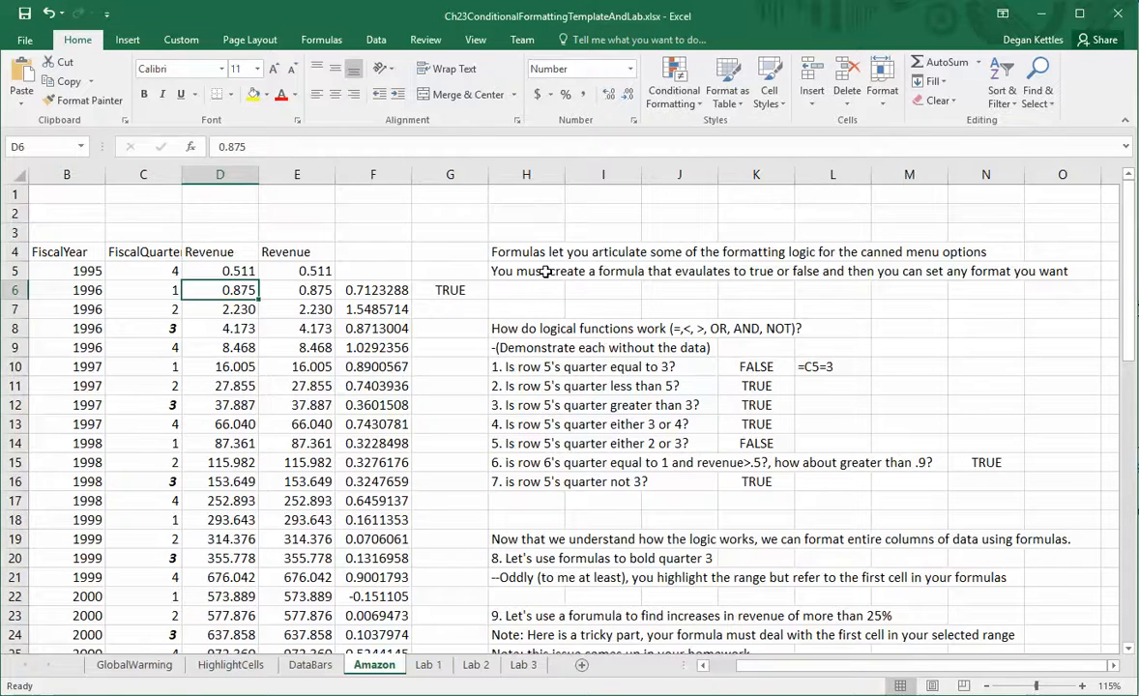
key("ctrl+shift+Down")
left_click_drag(1131, 510, 1130, 253)
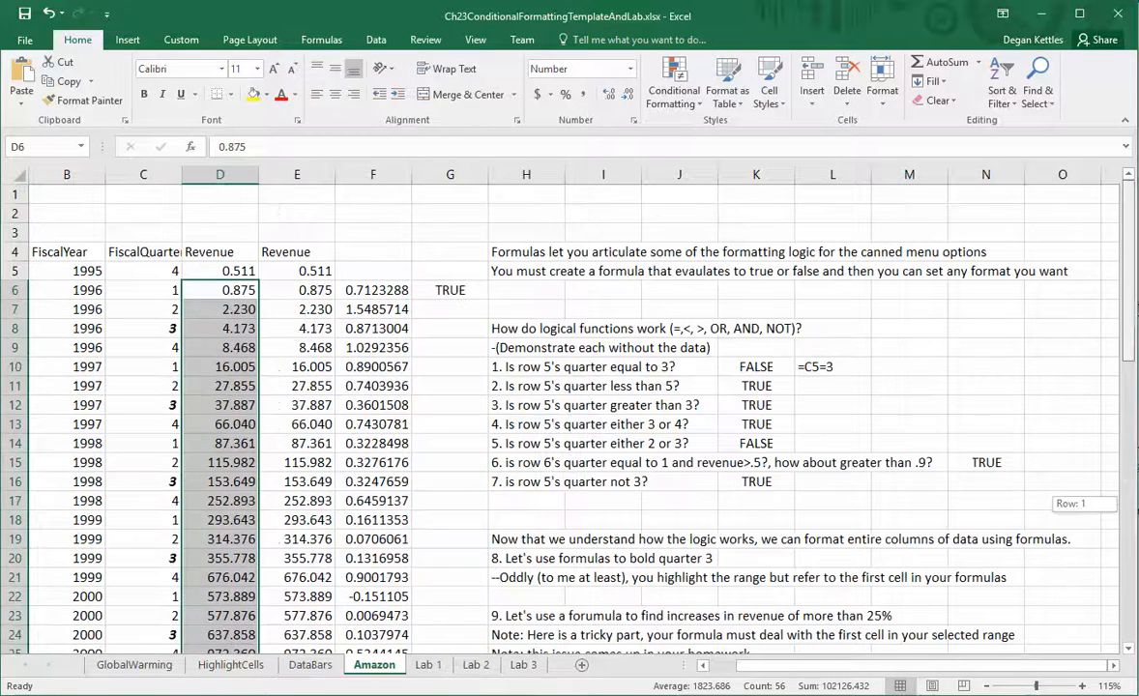
left_click(674, 92)
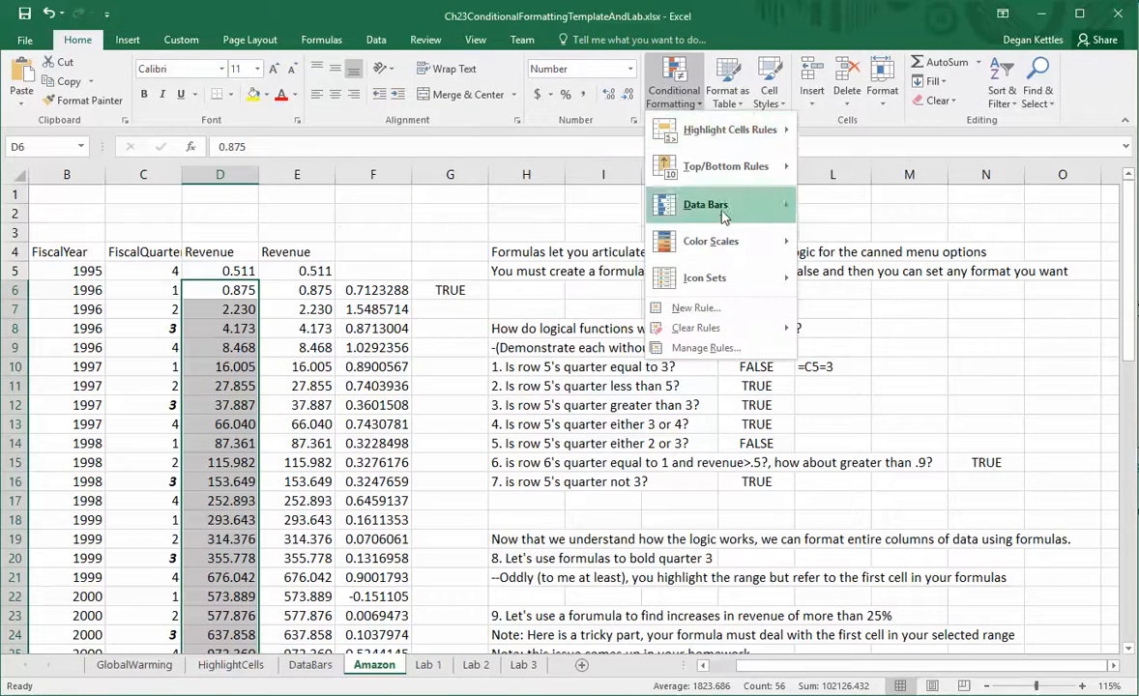
left_click(696, 307)
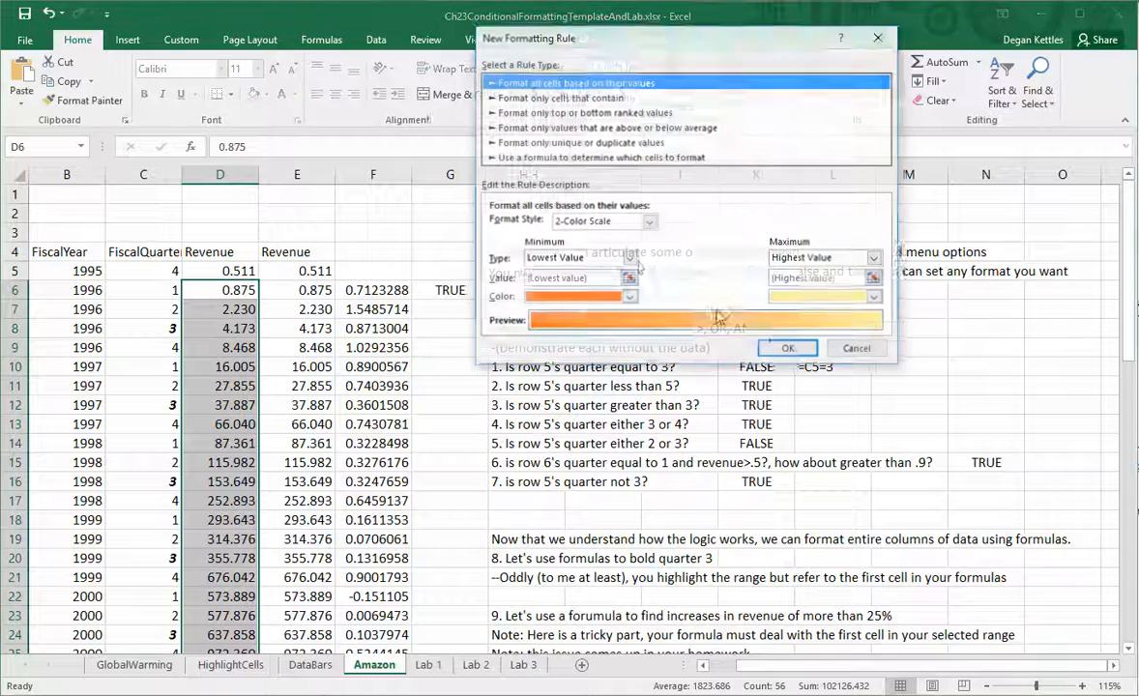
left_click(536, 159)
left_click(531, 226)
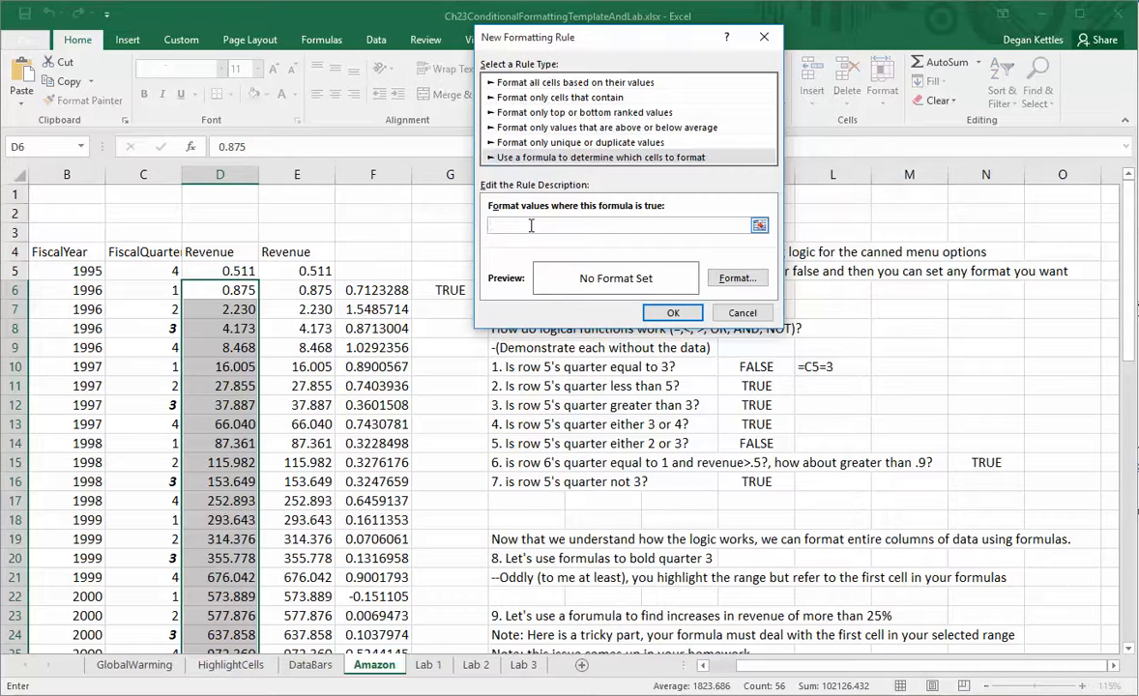
Step: Set the new rule's formula to =((D6-D5)/D5)>.25 so it tests for revenue increases above 25%
type("=(D6-D5)/D5)")
left_click(496, 226)
type("(")
left_click(565, 225)
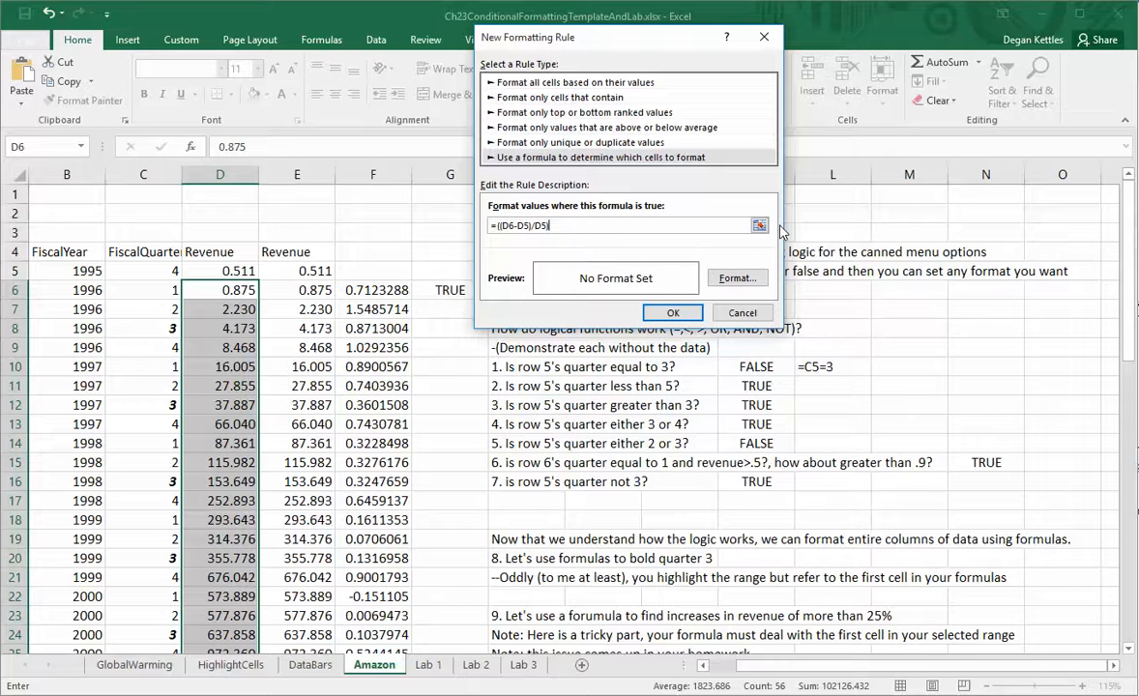
type(">.25")
Step: Give the rule the lightest orange background fill and apply it to the selected Revenue values
left_click(737, 278)
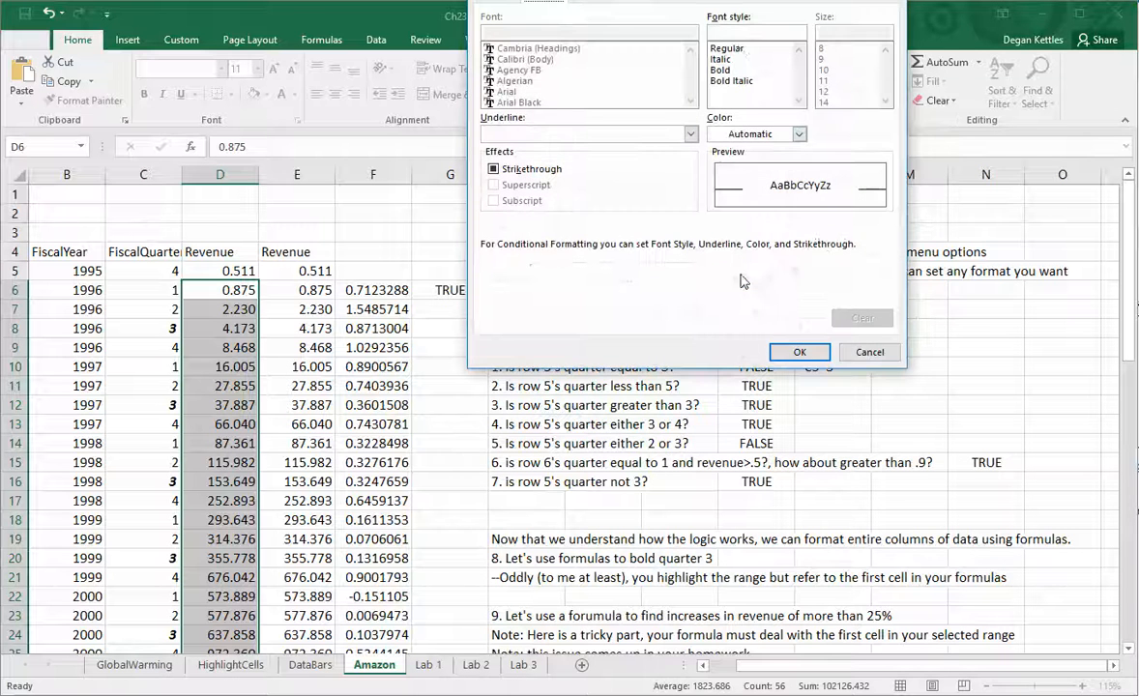
left_click_drag(615, 0, 650, 69)
left_click(625, 99)
left_click(669, 99)
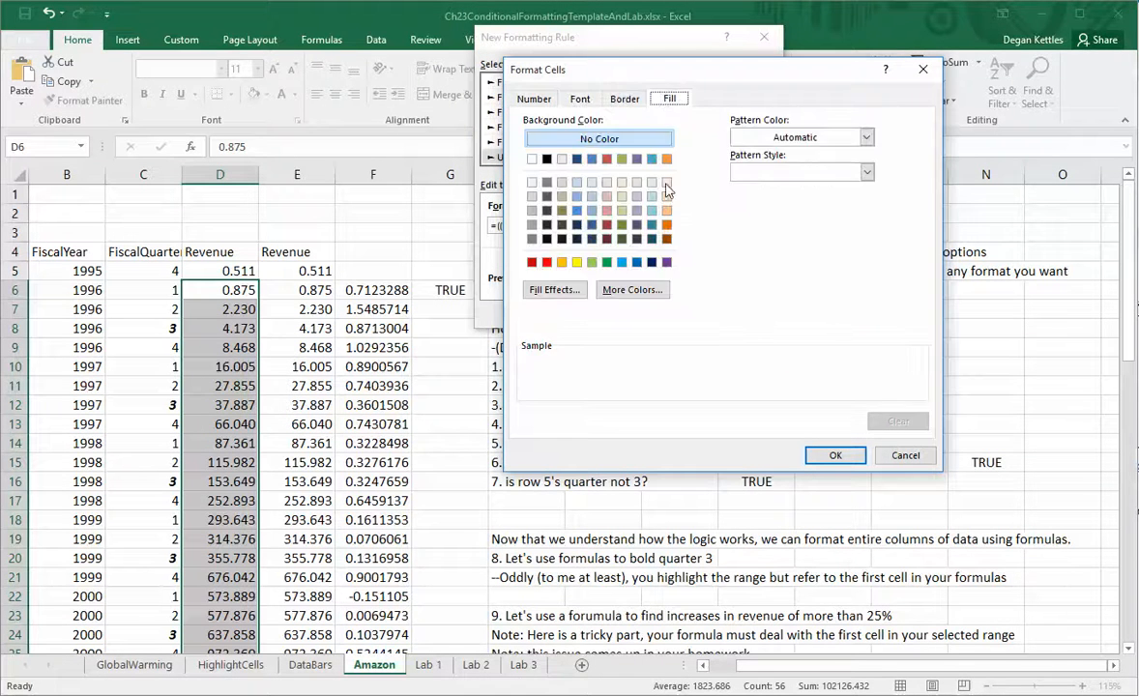
left_click(666, 182)
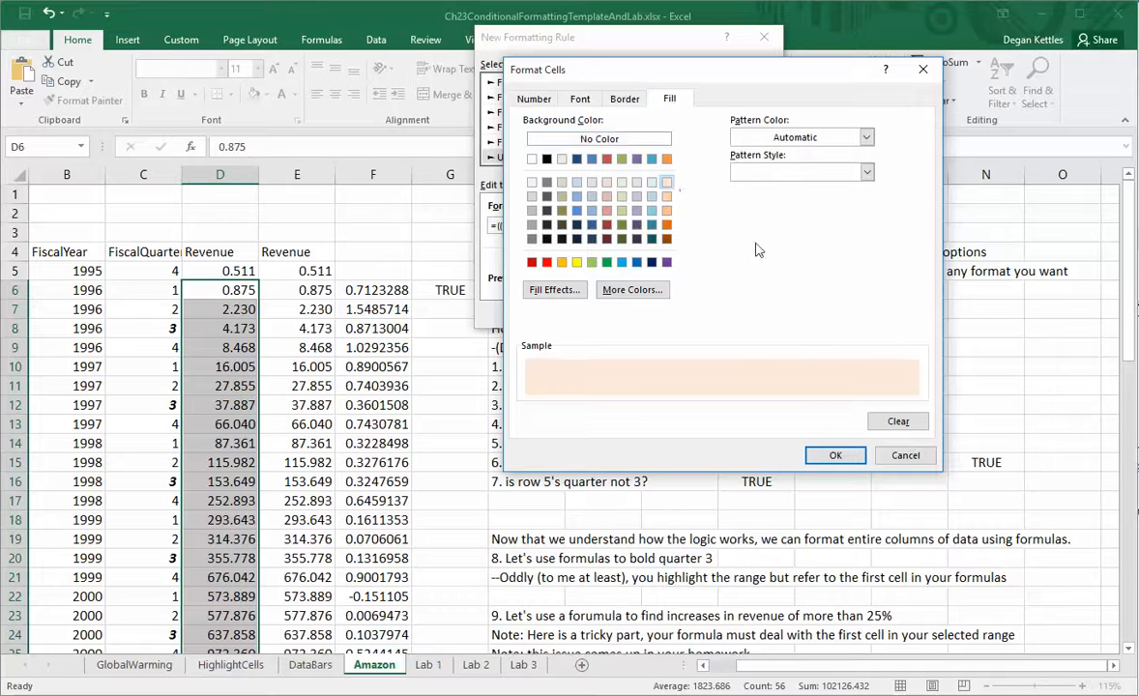
left_click(836, 456)
left_click(673, 314)
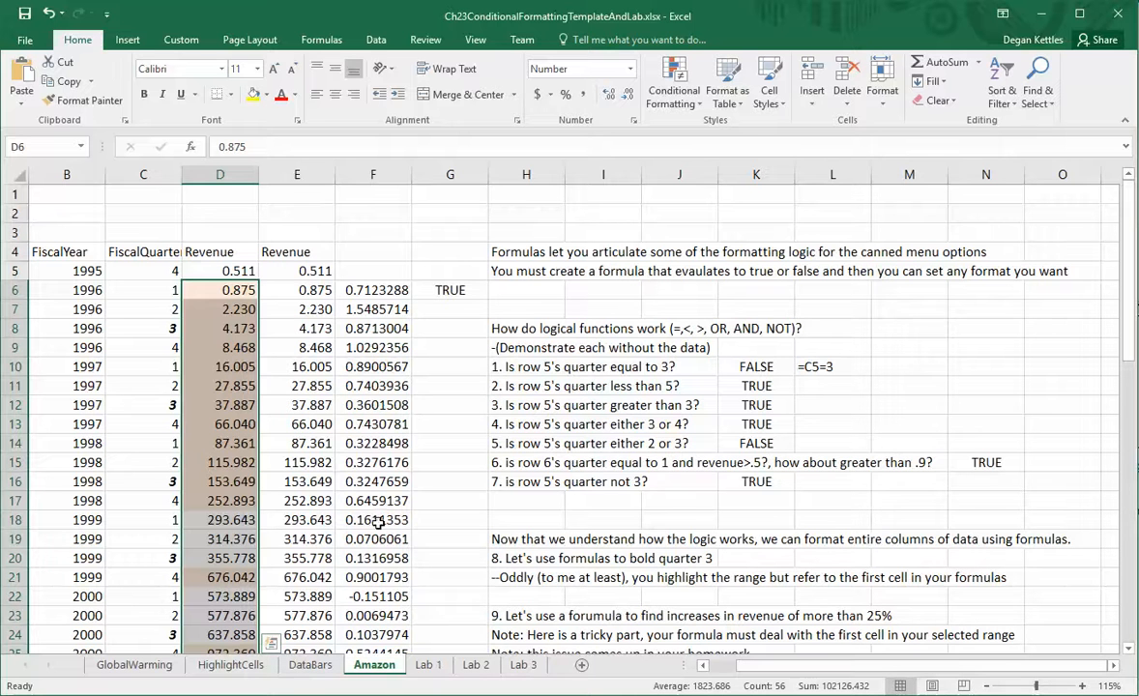
Step: Check the formatting of D18 against the growth value in F18, and read question 10 about quarter 1 revenue
left_click_drag(250, 522, 250, 522)
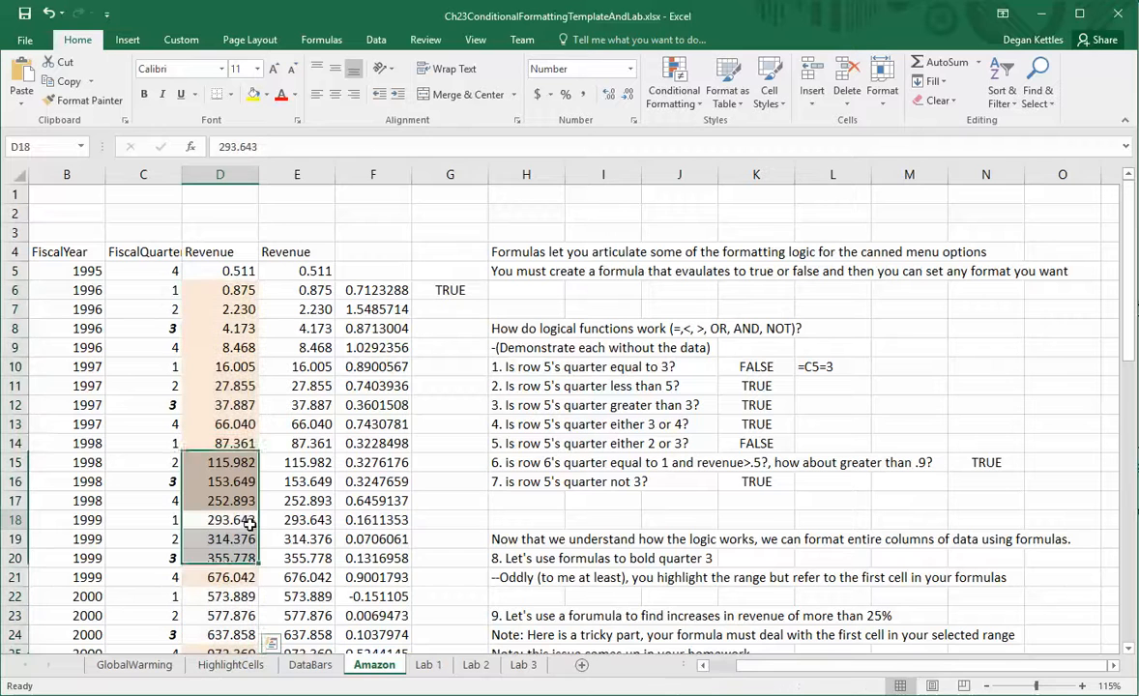
left_click(250, 522)
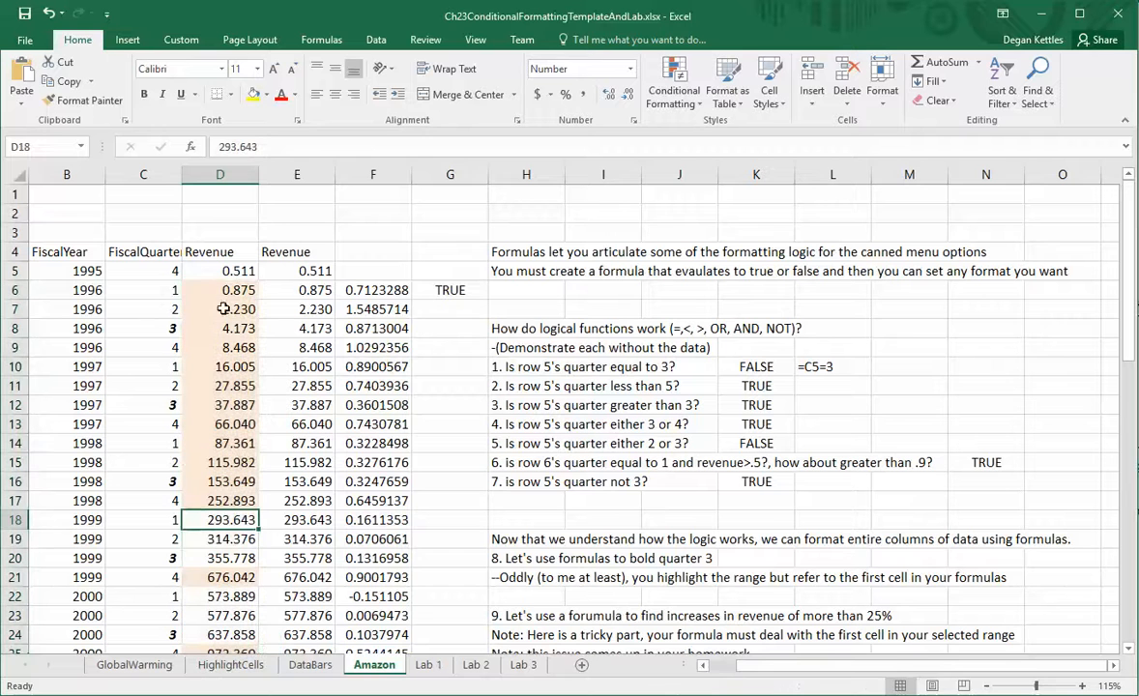
left_click(377, 523)
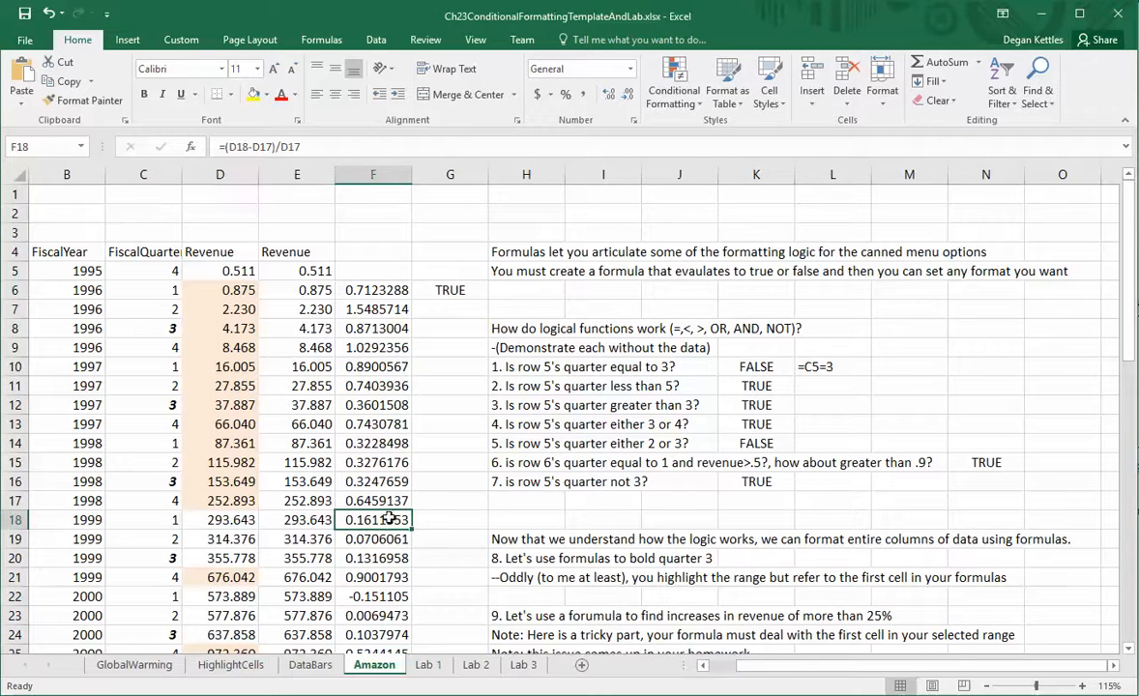
left_click(230, 522)
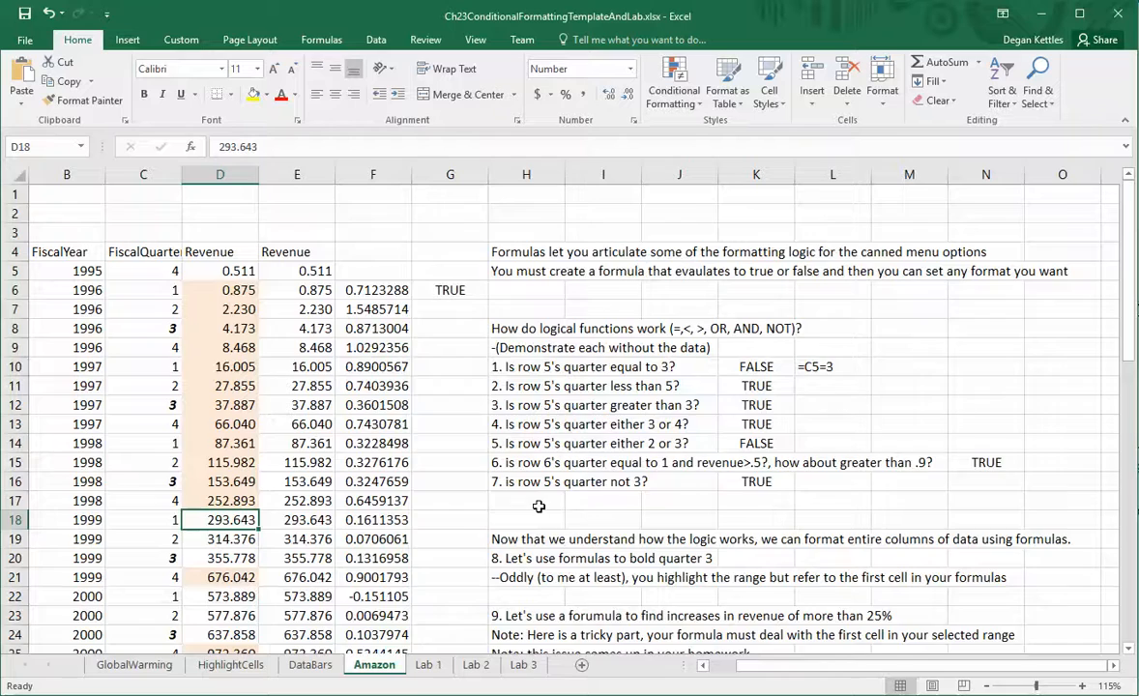
scroll(538, 507, "down", 1)
scroll(538, 507, "down", 1)
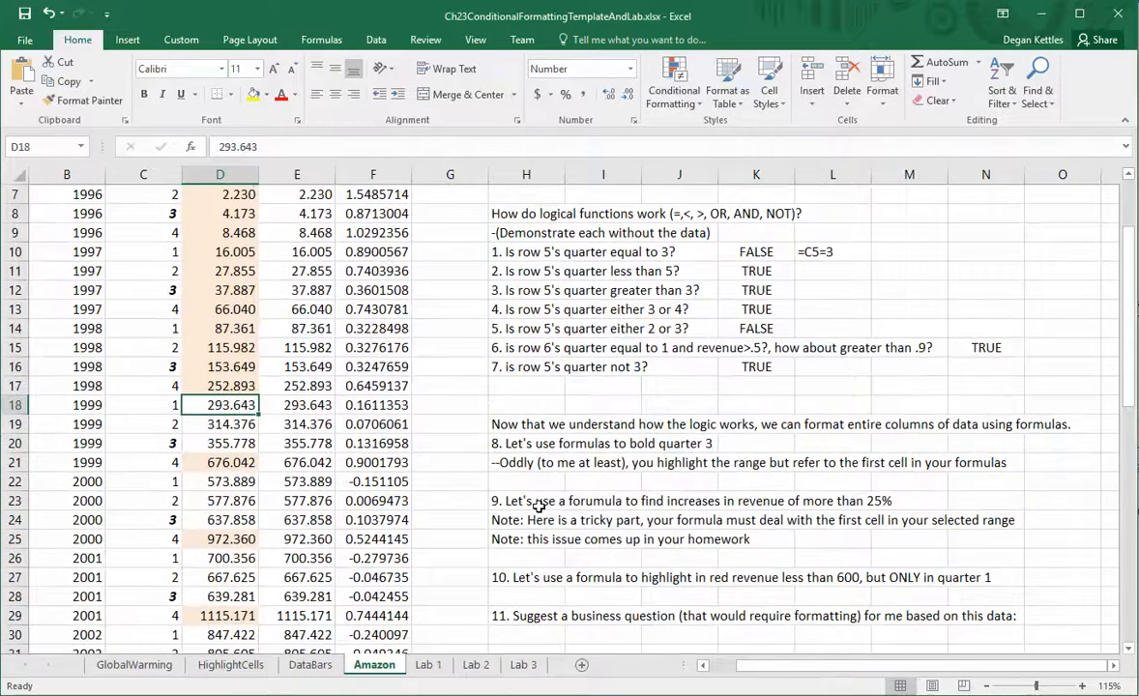
scroll(538, 507, "up", 1)
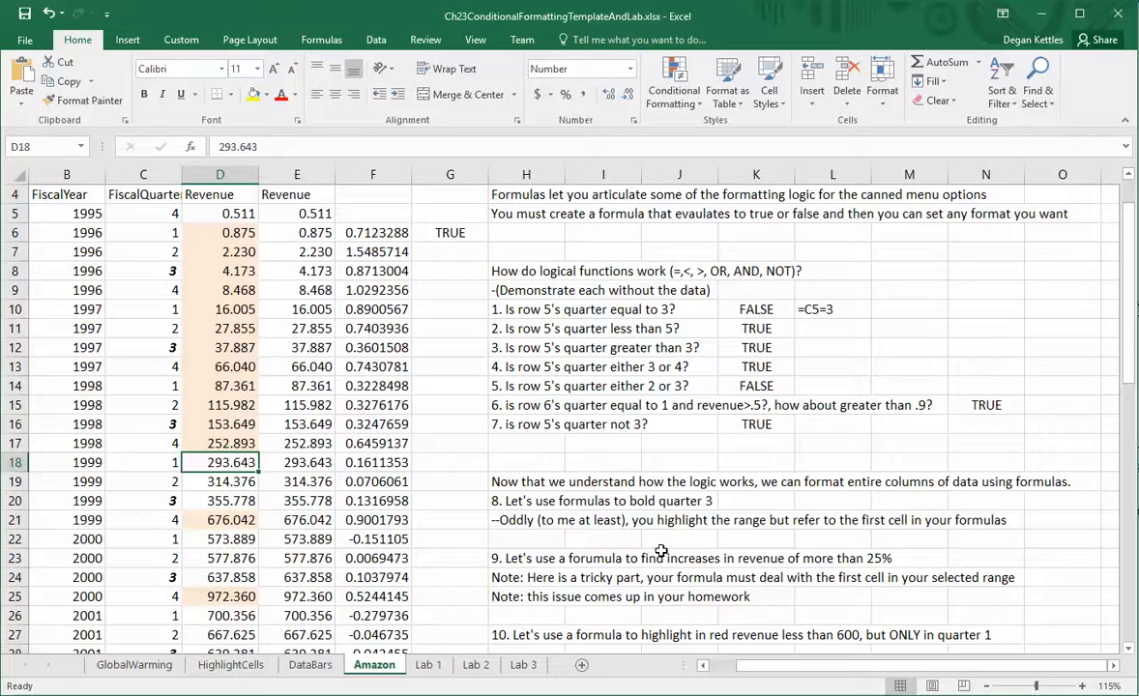
scroll(661, 551, "up", 1)
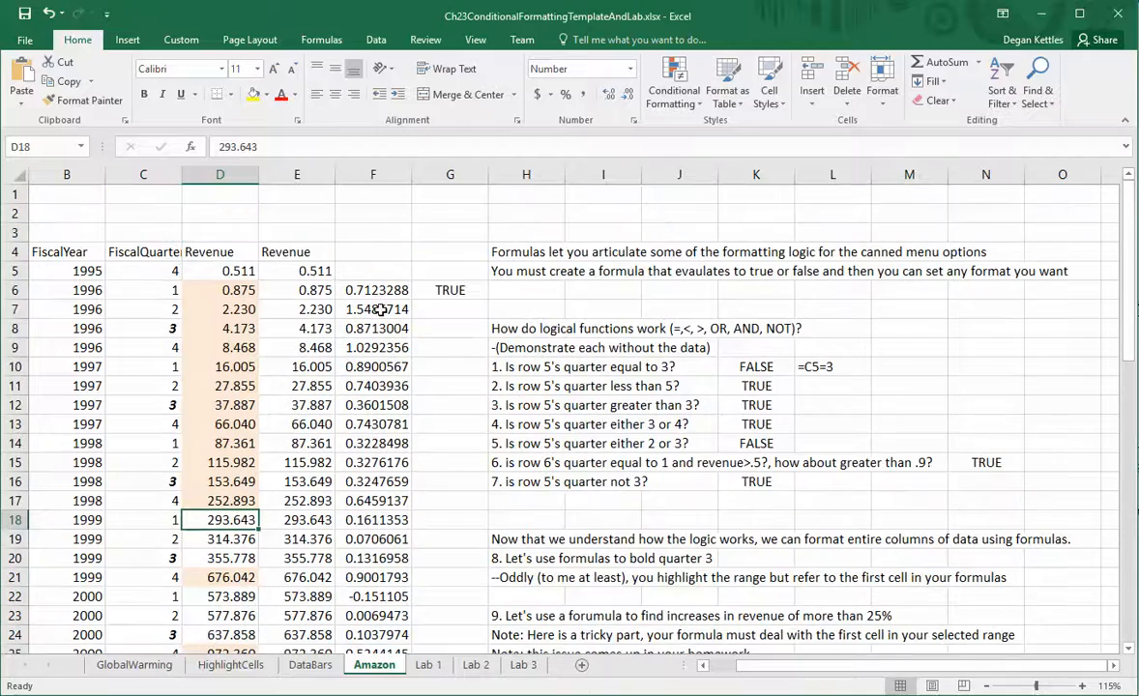
Step: Select the second Revenue column from E5 down to its last value and start a new formula-based conditional formatting rule
left_click(290, 271)
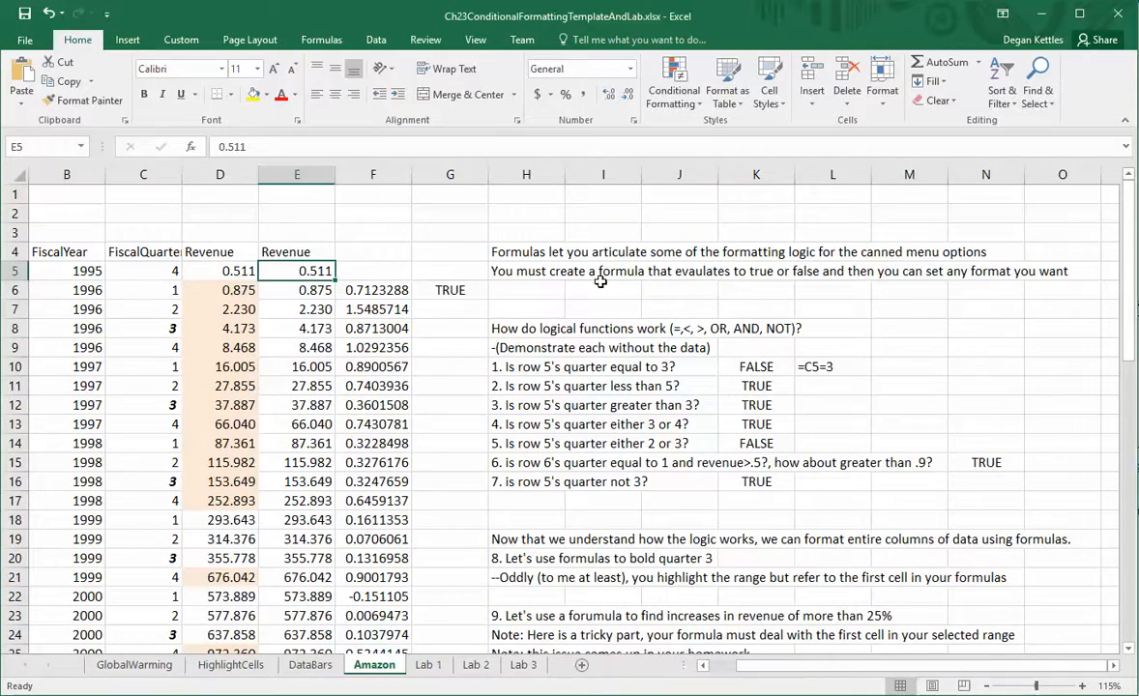
key("ctrl+shift+Down")
scroll(646, 440, "up", 11)
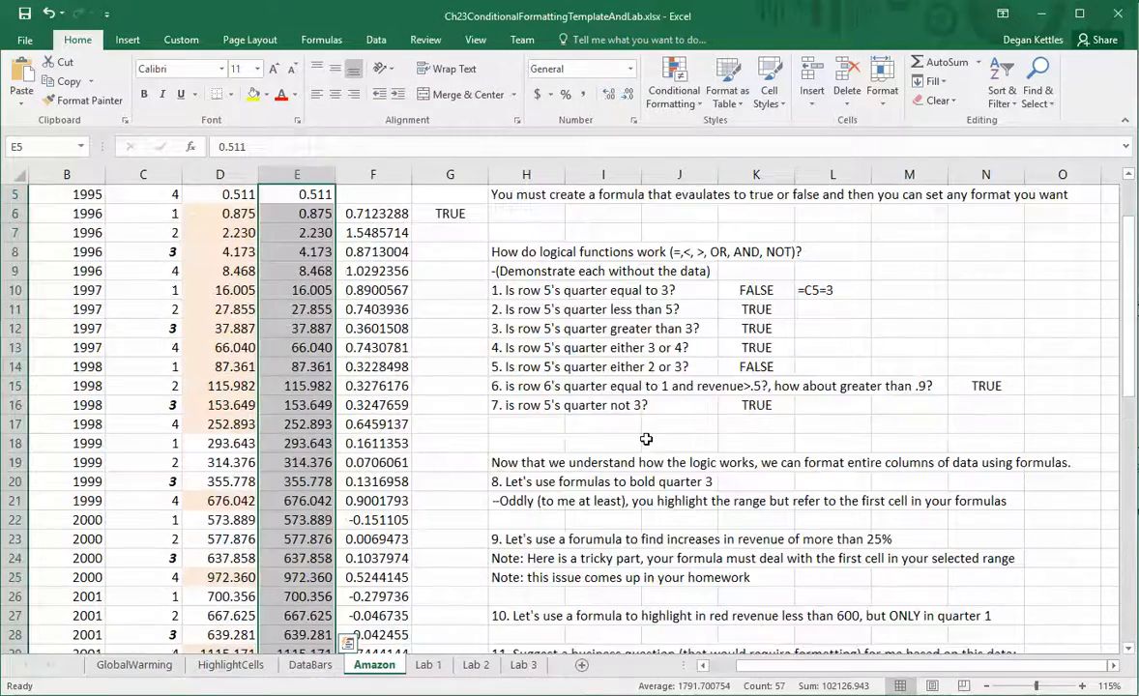
scroll(646, 440, "up", 1)
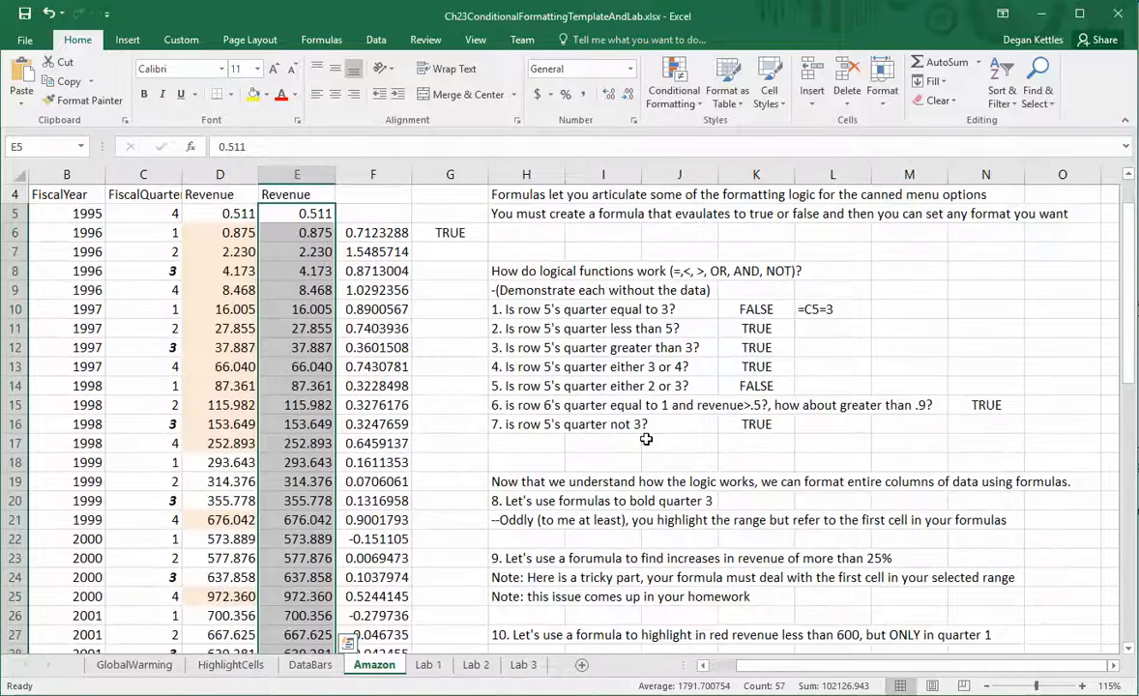
scroll(448, 374, "up", 1)
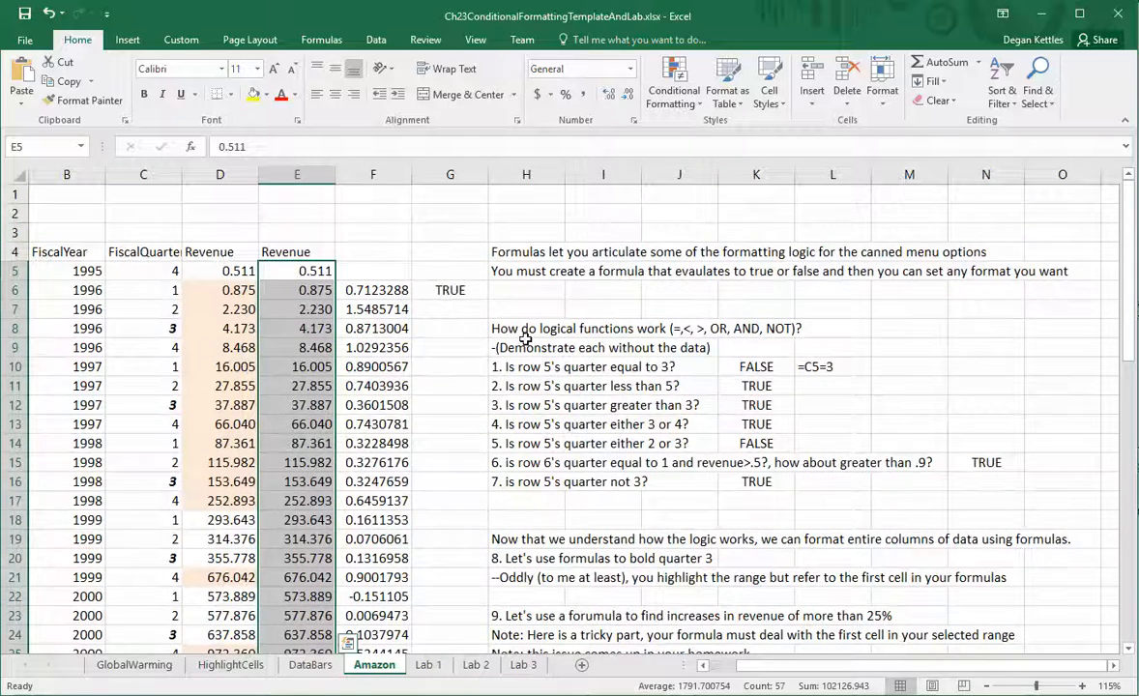
scroll(525, 338, "down", 1)
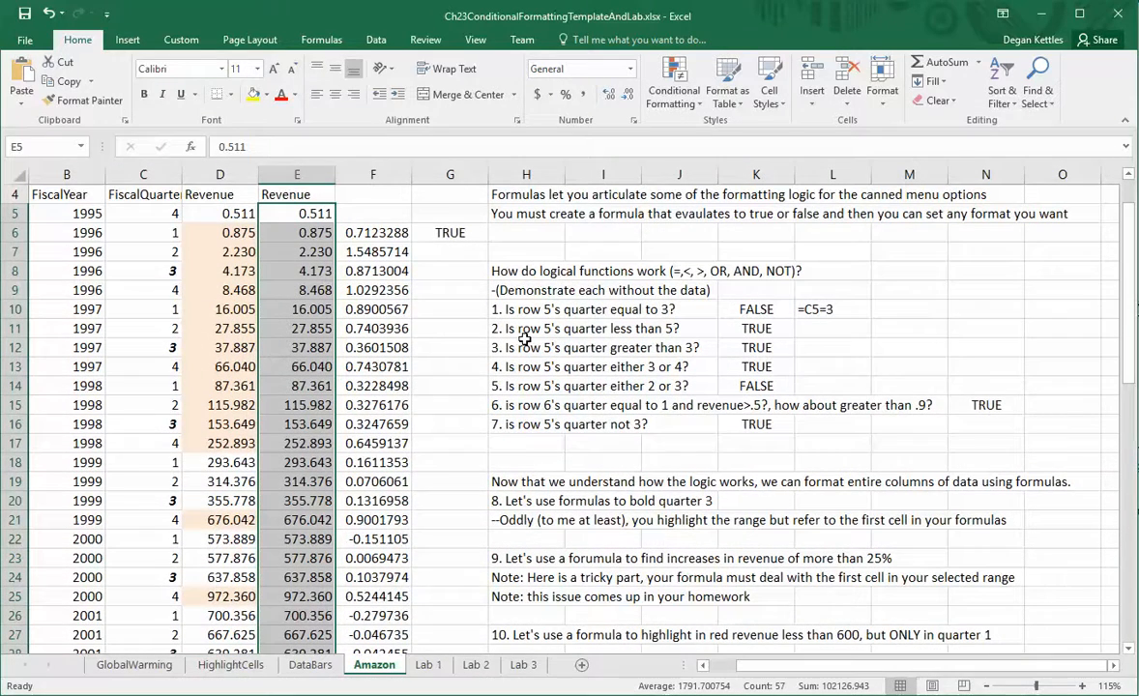
scroll(482, 310, "up", 1)
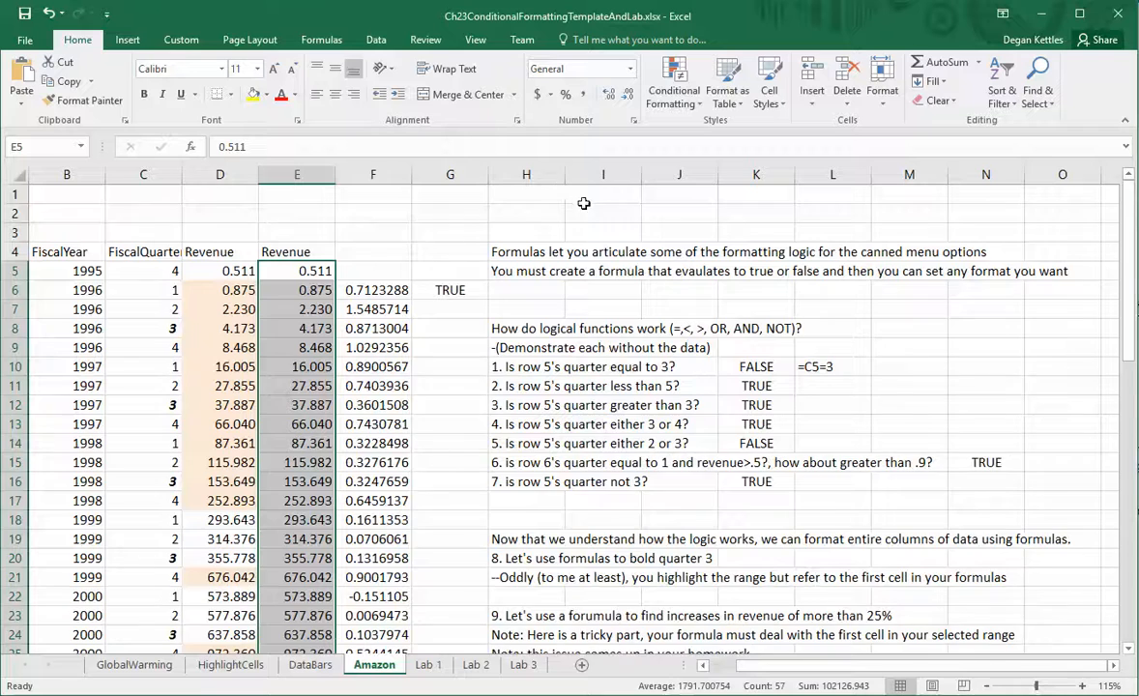
scroll(481, 309, "down", 1)
left_click(673, 92)
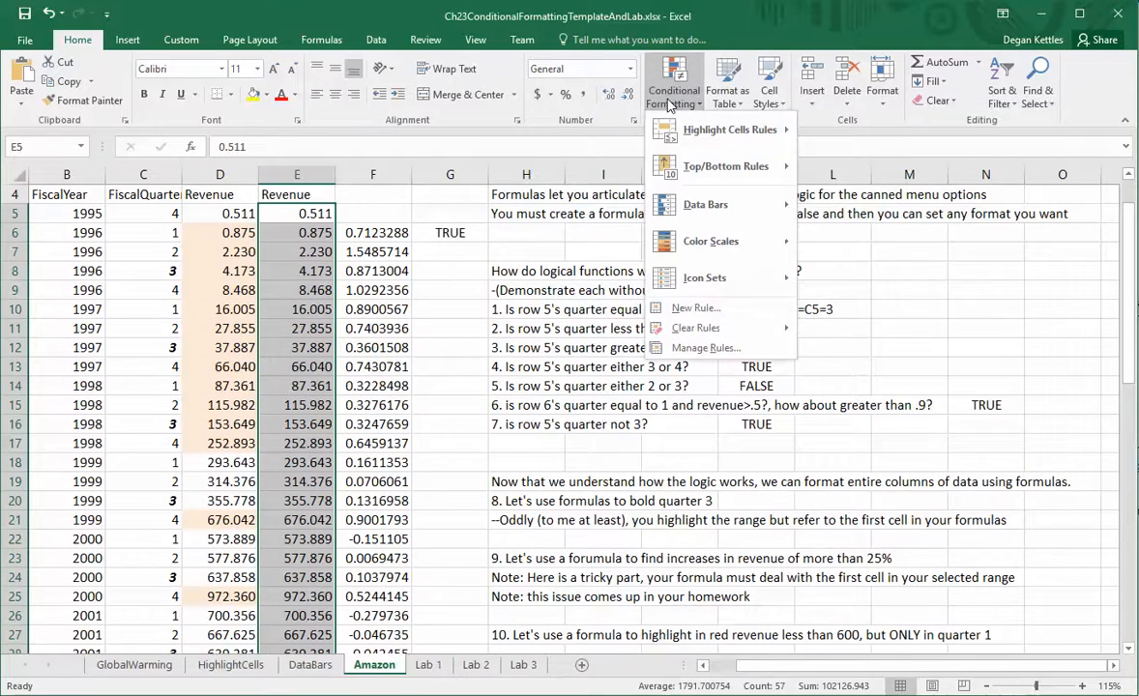
left_click(704, 311)
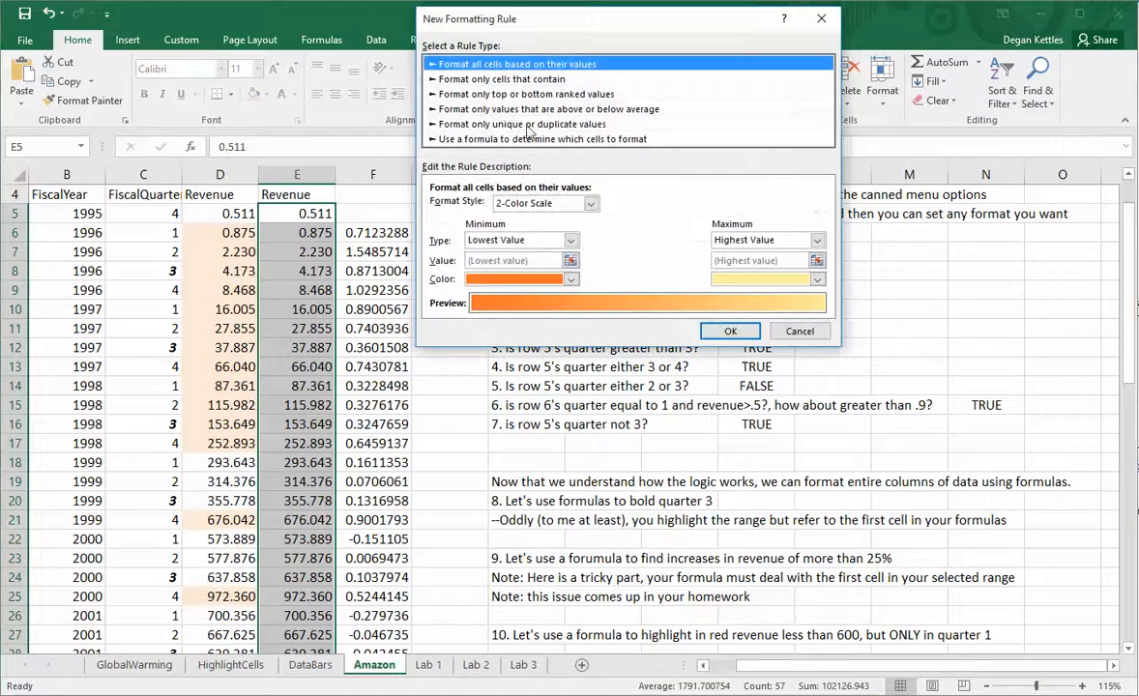
left_click(524, 140)
left_click(607, 205)
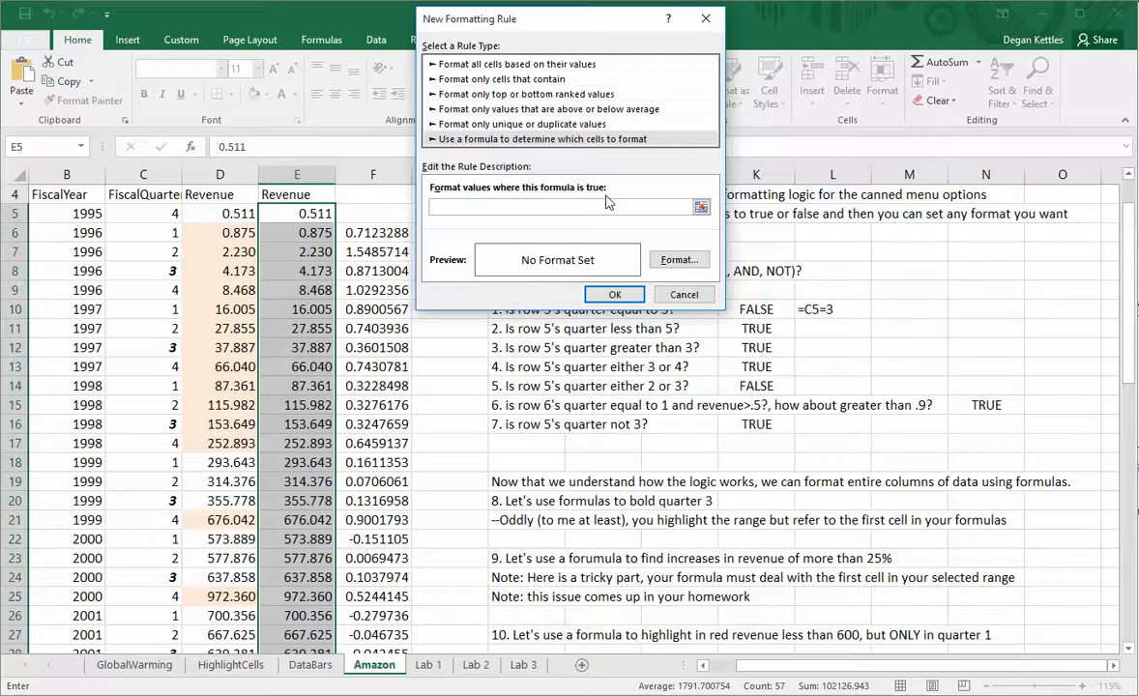
Step: Set the new rule's formula to =AND(E5<600,C5=1) so it tests for quarter 1 revenue below 600
type("=")
key("BackSpace")
key("BackSpace")
type("AND(E5<600")
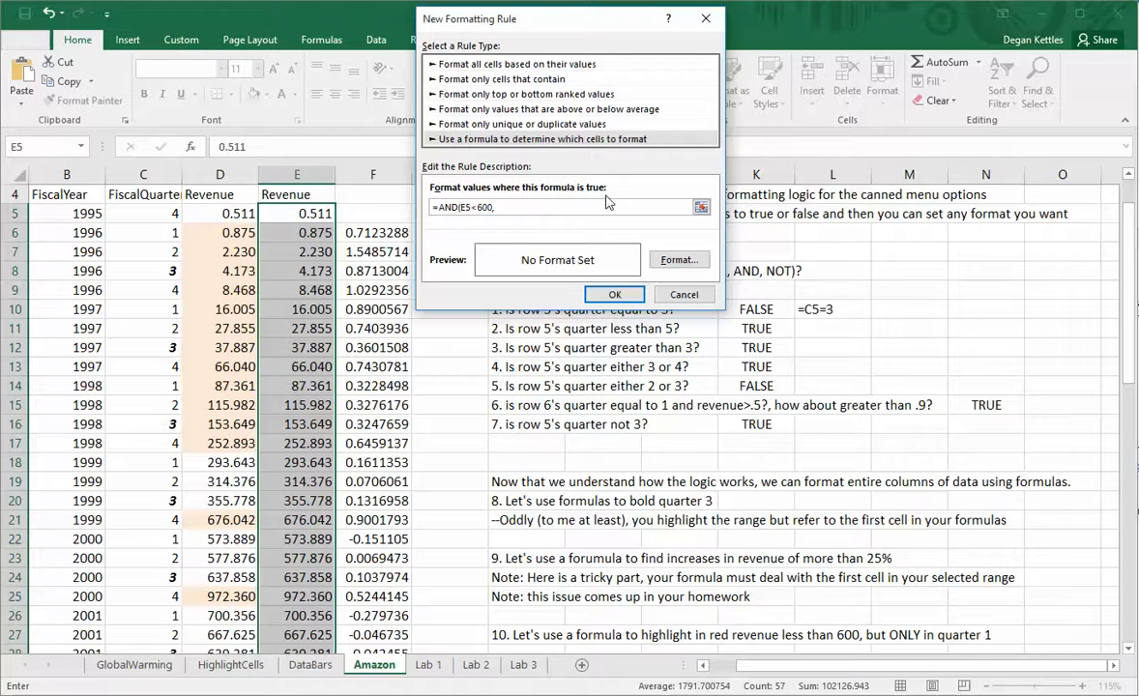
type(",C5=1")
Step: Give the rule the lightest red background fill and apply it to the selected values in the second Revenue column
left_click(677, 260)
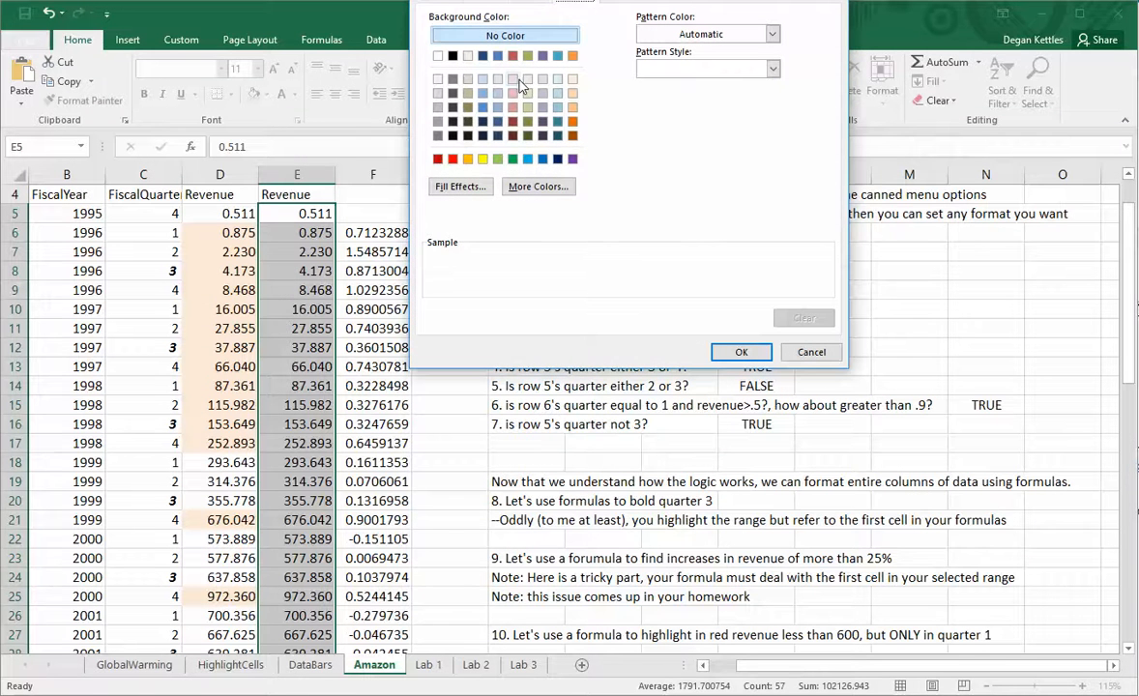
left_click(513, 78)
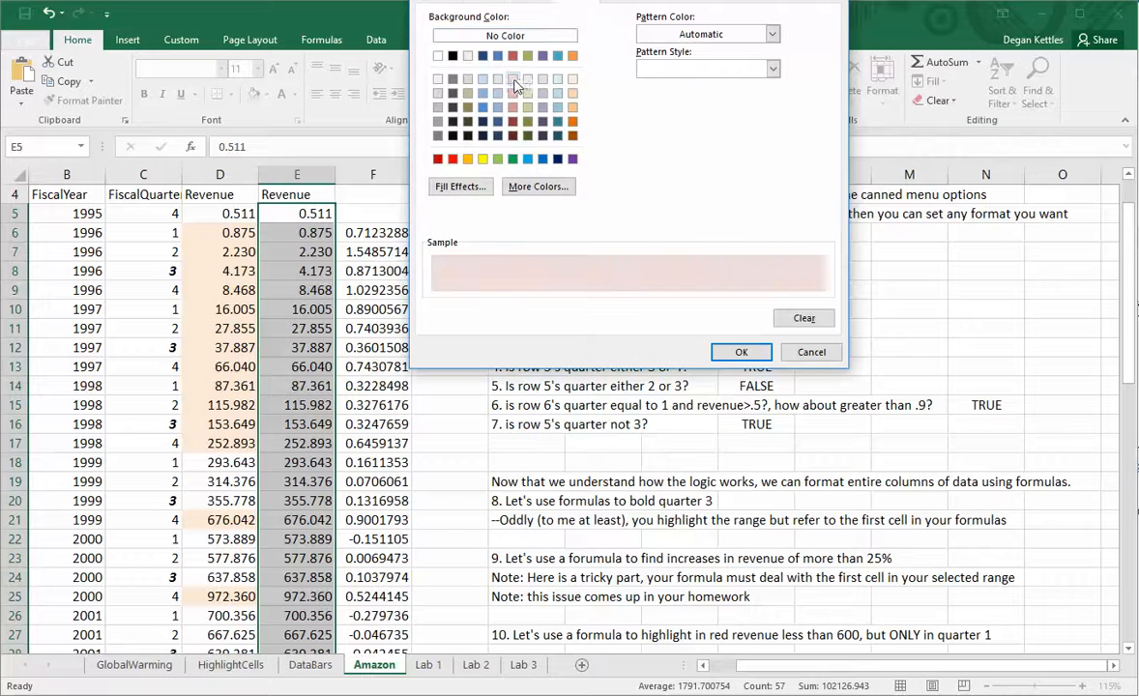
left_click(742, 353)
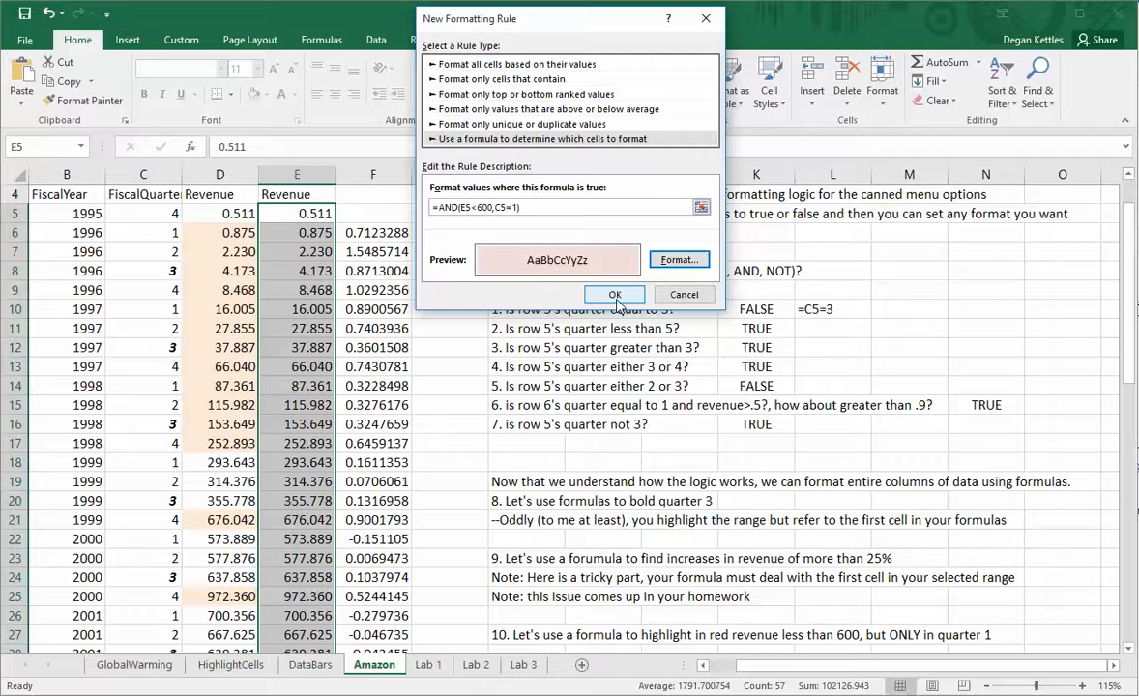
left_click(615, 296)
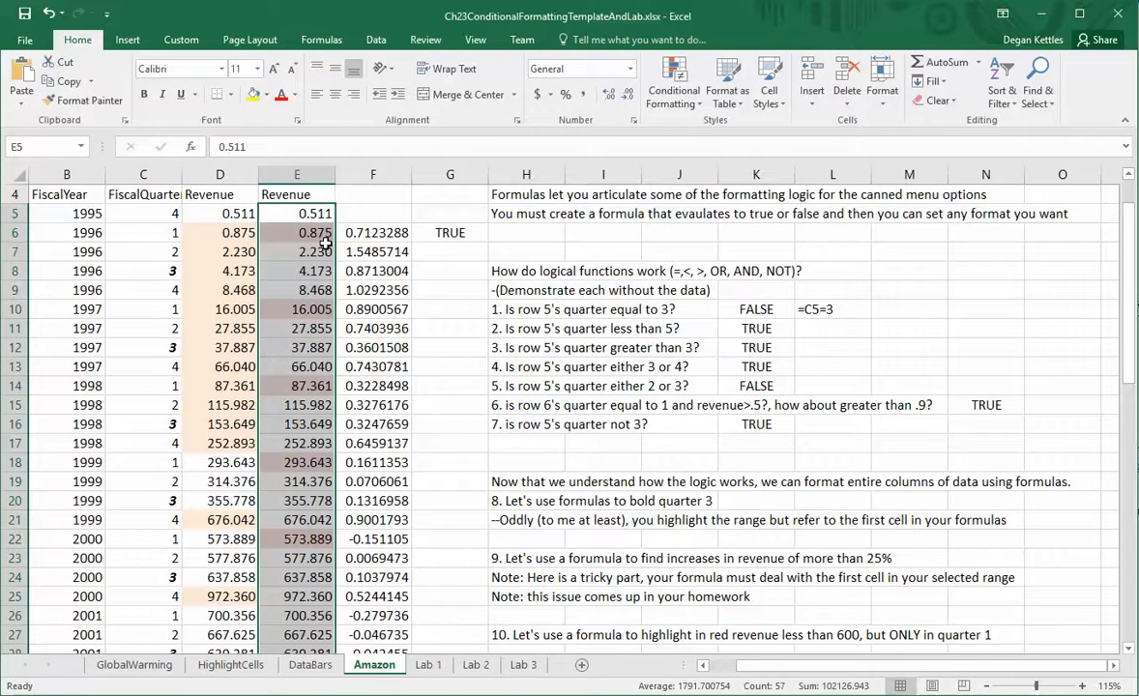
Step: Deselect the range and review the red highlights down the second Revenue column against the fiscal quarters
left_click(357, 210)
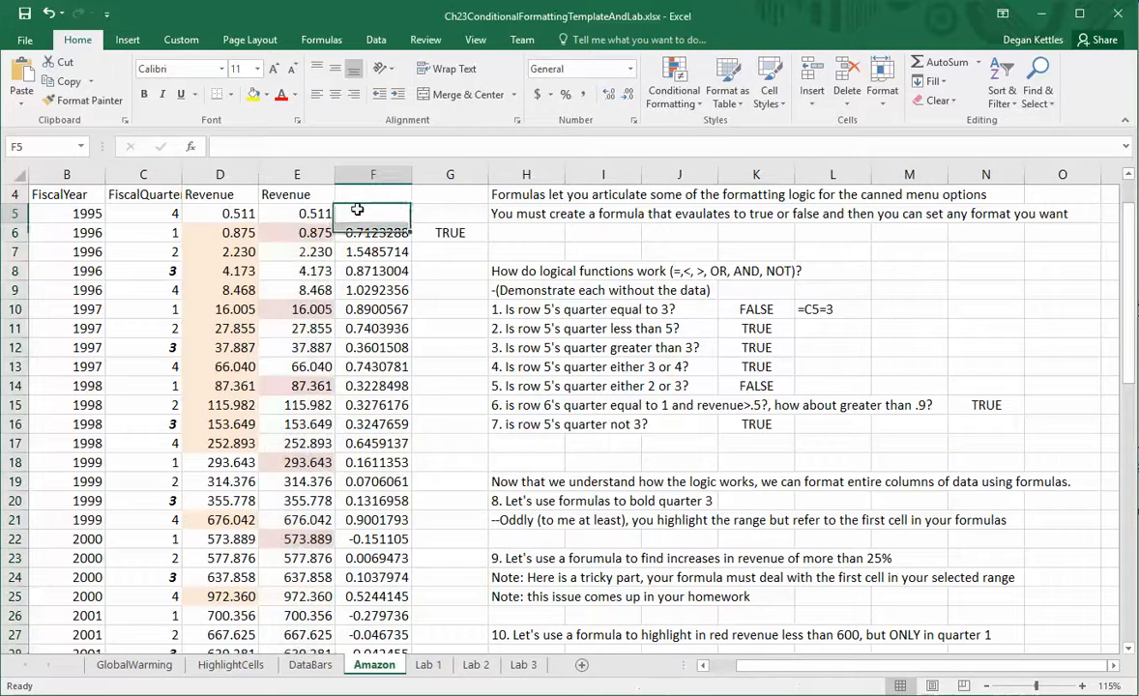
scroll(296, 498, "down", 1)
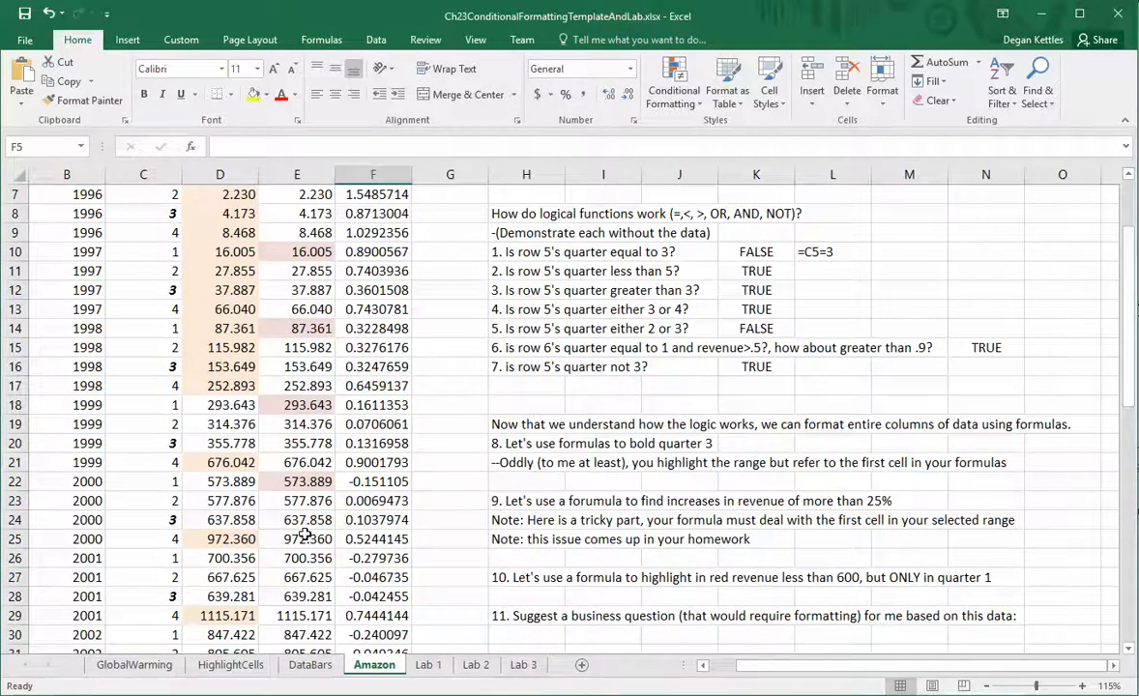
scroll(308, 532, "down", 4)
scroll(307, 535, "up", 4)
scroll(305, 532, "up", 2)
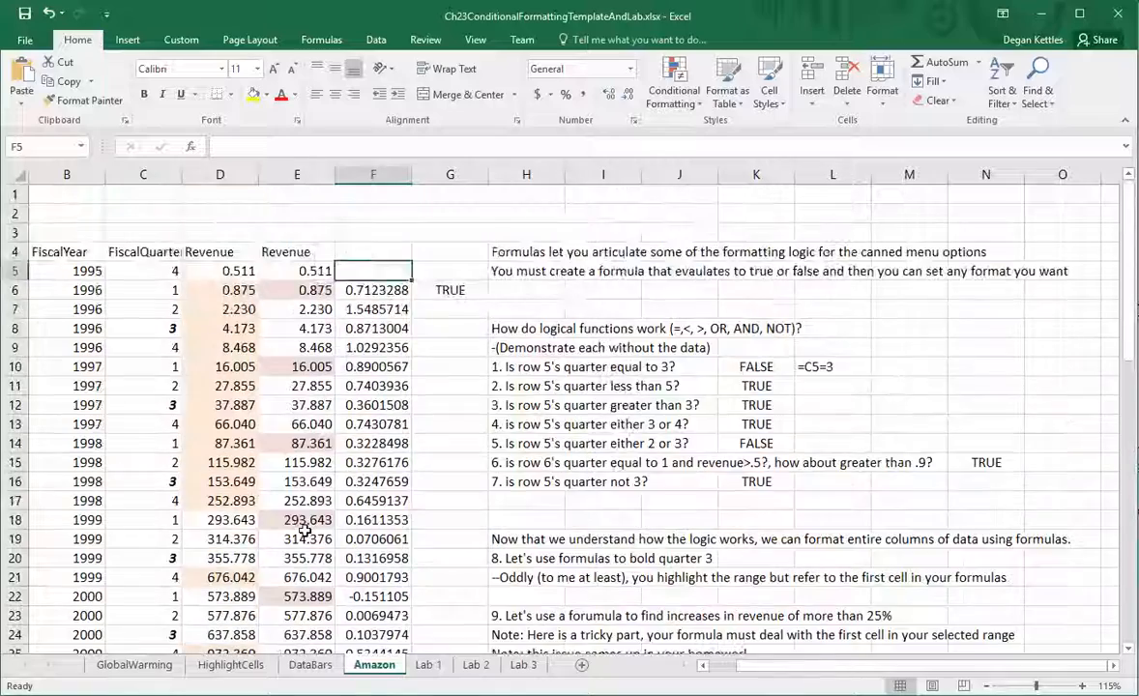
scroll(304, 532, "down", 4)
scroll(305, 532, "up", 4)
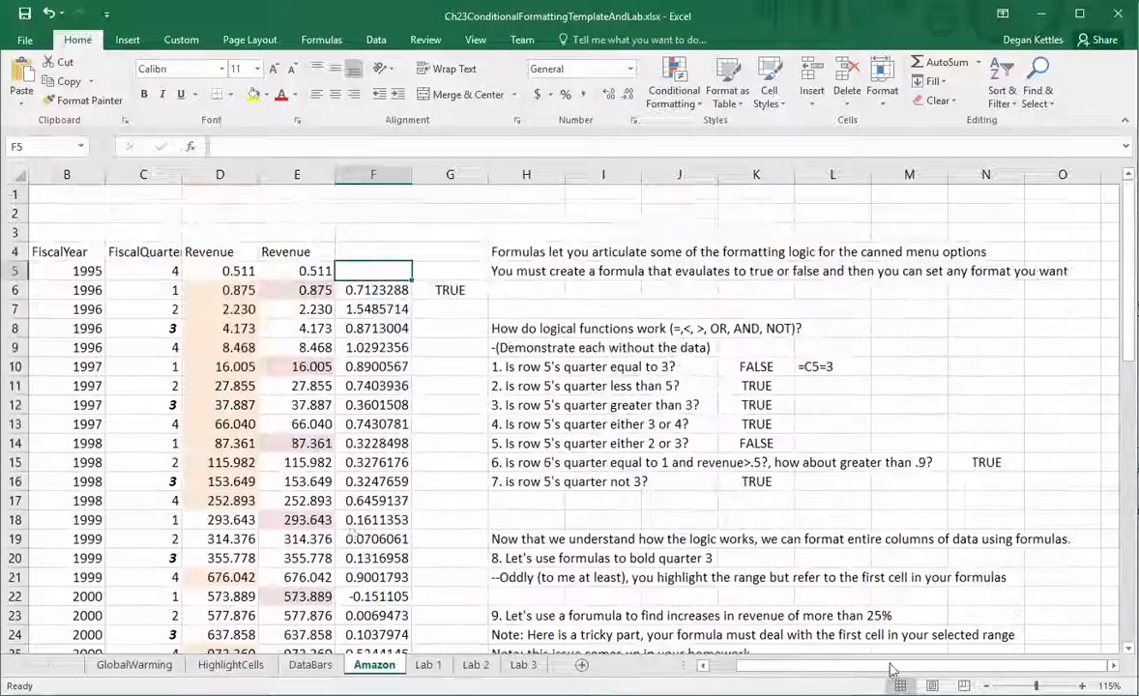